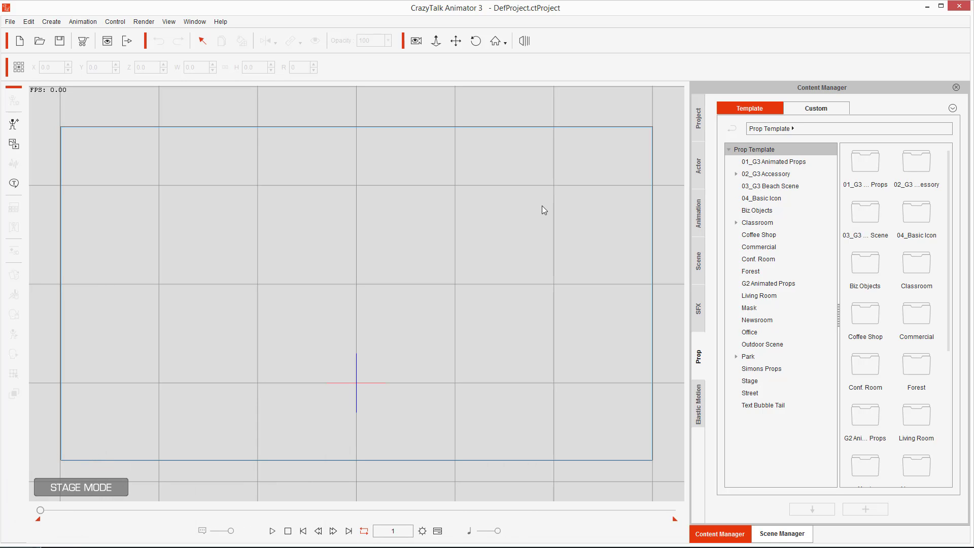
Browse the Actor, Animation, Scene and Prop template libraries in the Content Manager.
left_click(699, 167)
left_click(697, 213)
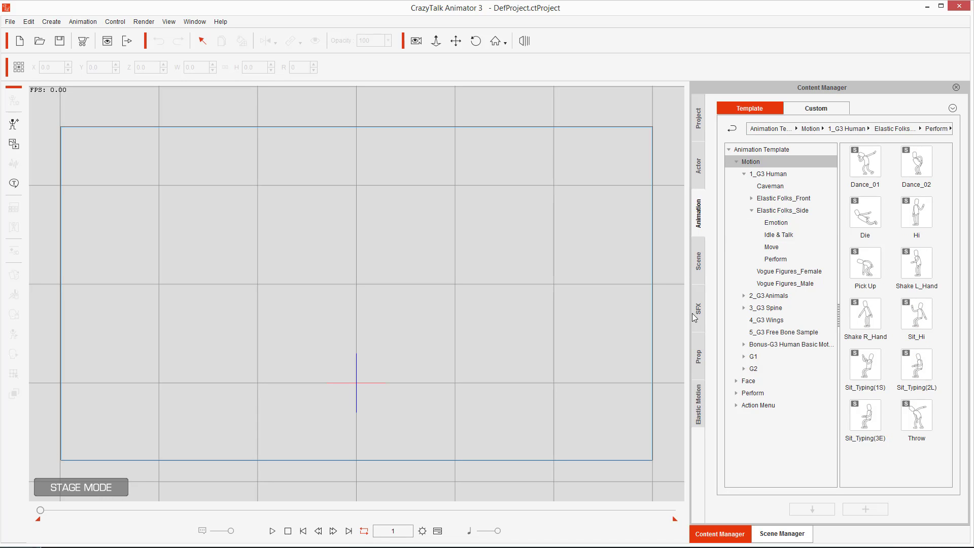
left_click(698, 350)
left_click(768, 283)
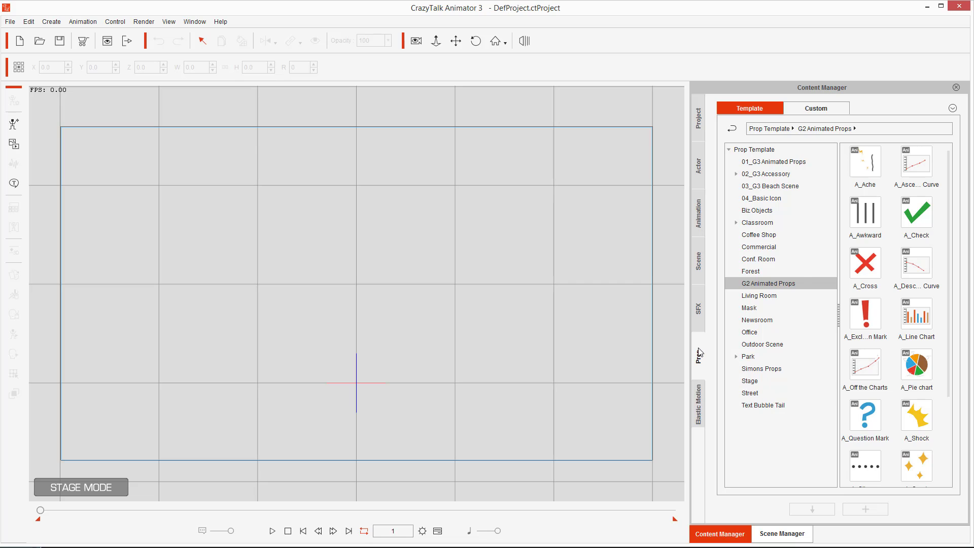
left_click(701, 273)
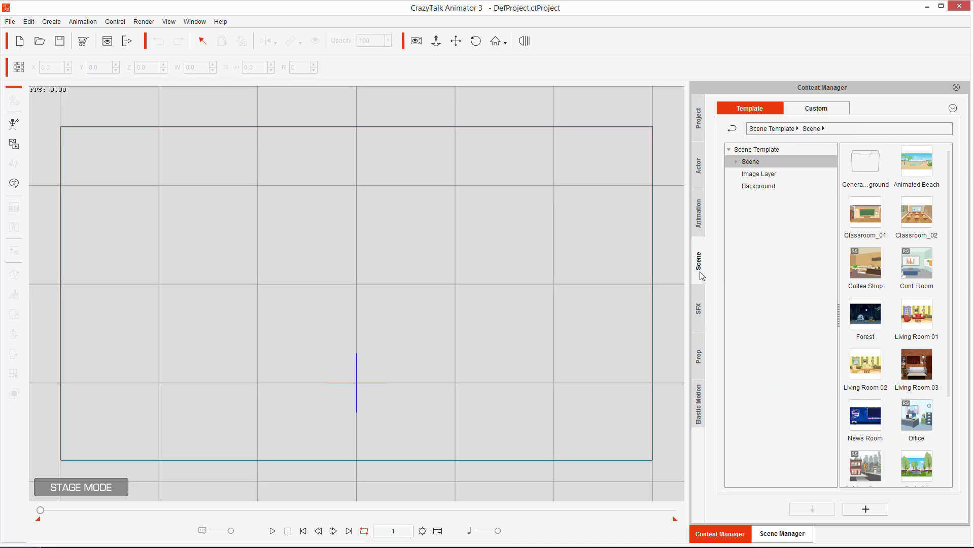
left_click(700, 222)
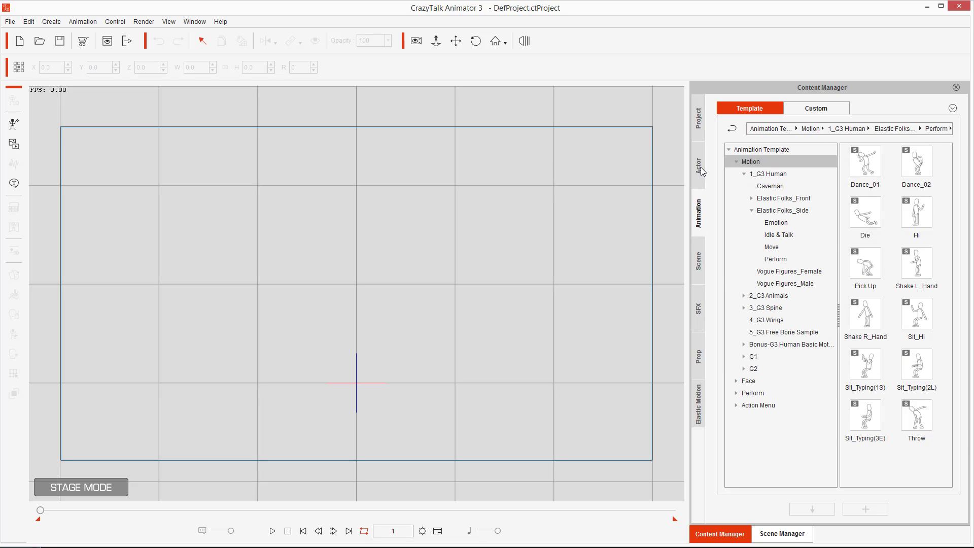
left_click(700, 167)
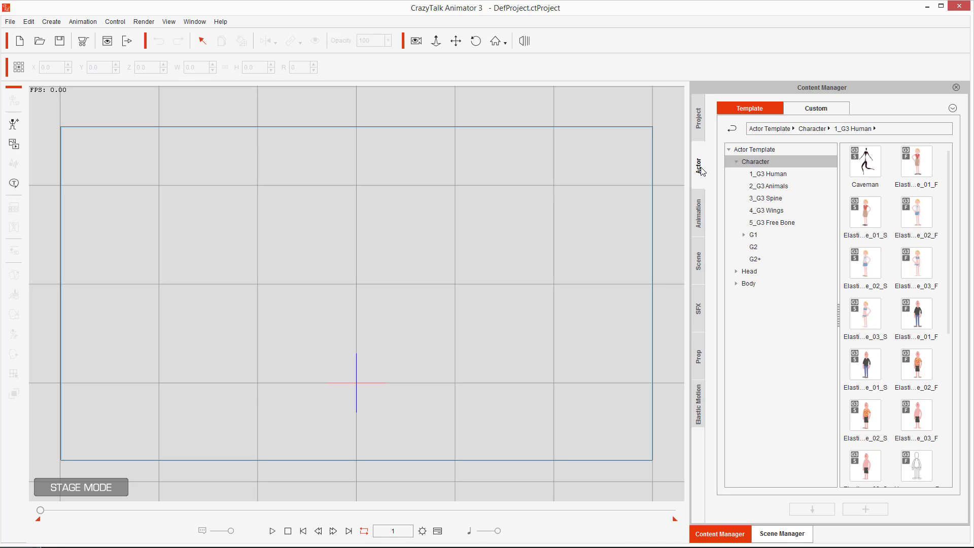
left_click(698, 360)
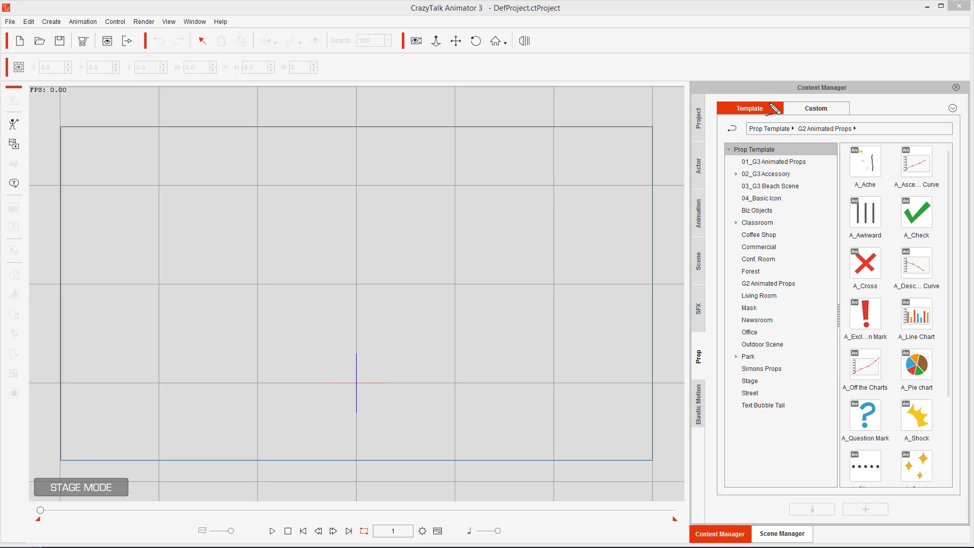
Switch the prop library to the Custom collection.
mouse_move(769, 103)
left_mouse_down()
mouse_move(728, 112)
mouse_move(727, 130)
mouse_move(768, 132)
mouse_move(775, 108)
mouse_move(757, 96)
left_mouse_up()
mouse_move(839, 101)
left_mouse_down()
mouse_move(784, 102)
mouse_move(788, 124)
mouse_move(871, 120)
mouse_move(844, 78)
mouse_move(823, 81)
left_mouse_up()
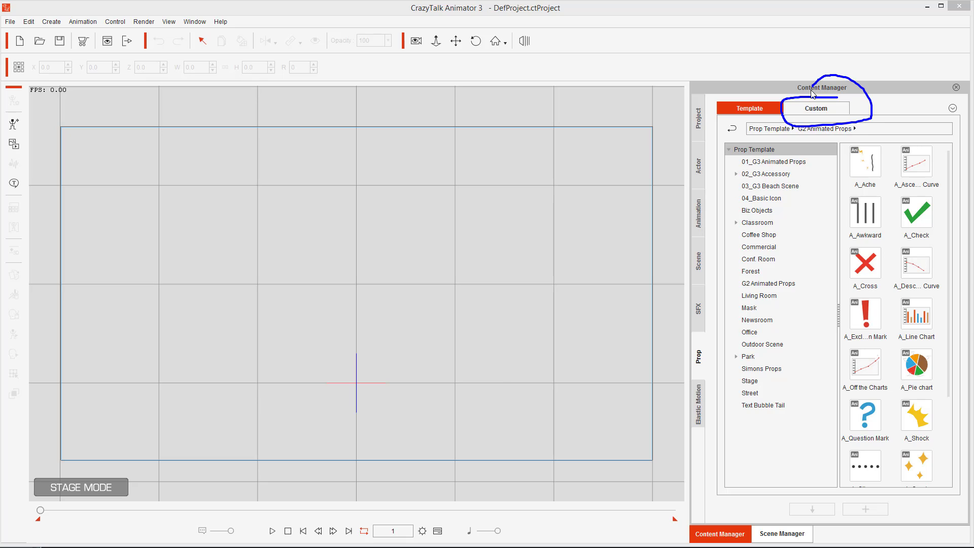
key("e")
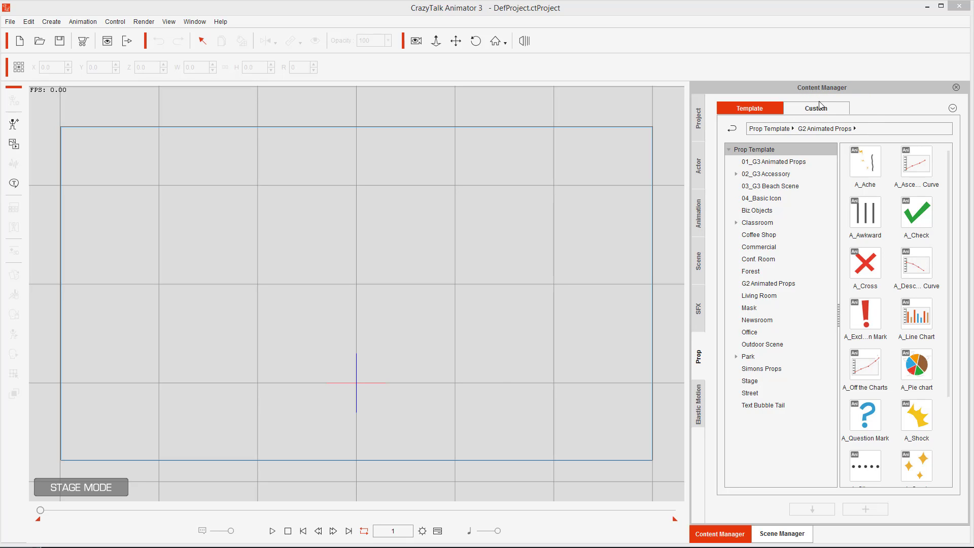
key("Escape")
left_click(819, 111)
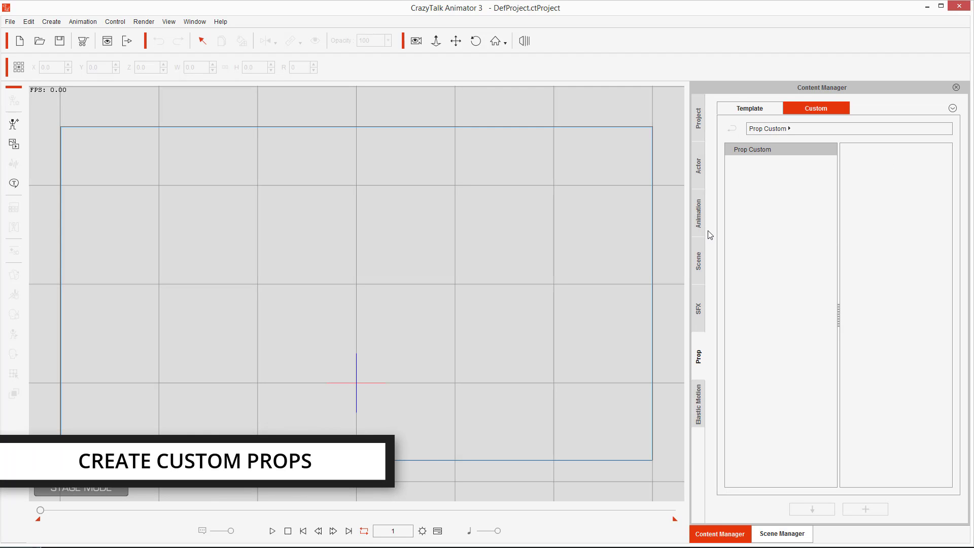
Switch to File Explorer, open the Production Imagess folder and import Castle.png onto the stage as a Prop.
key("alt+Tab")
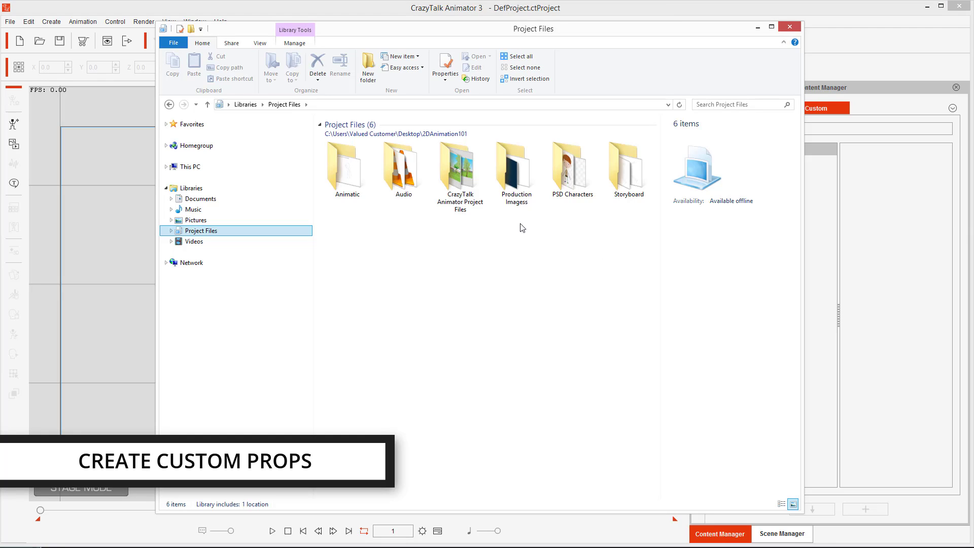
double_click(515, 184)
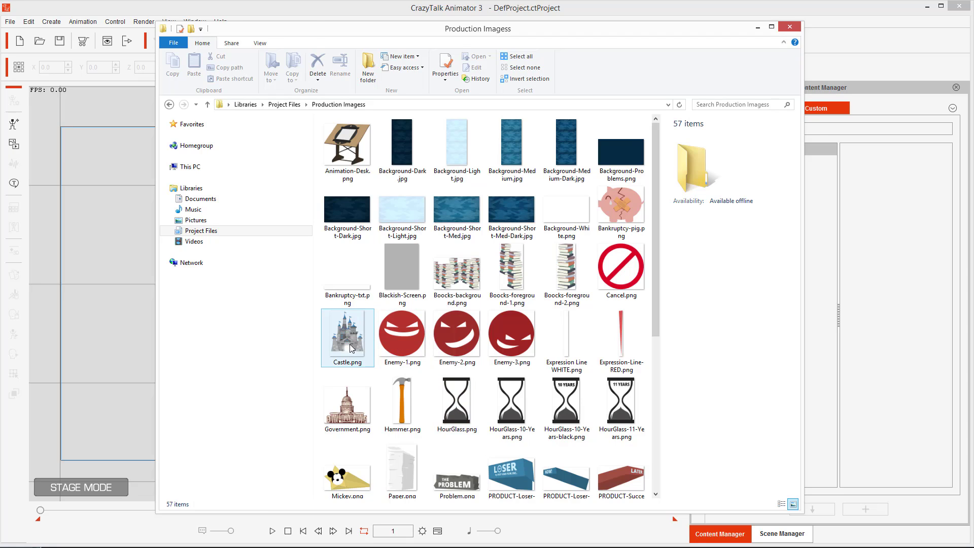
left_click_drag(349, 344, 355, 276)
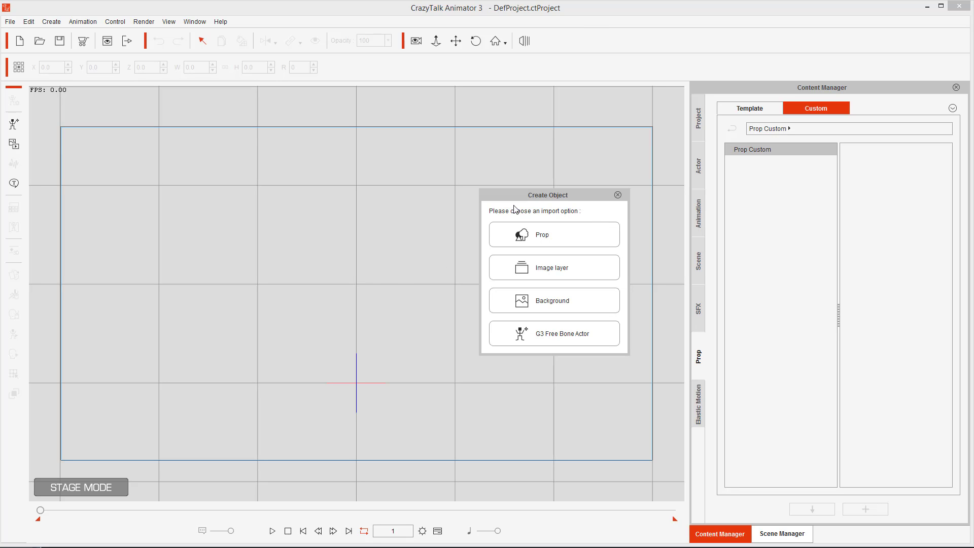
left_click(530, 233)
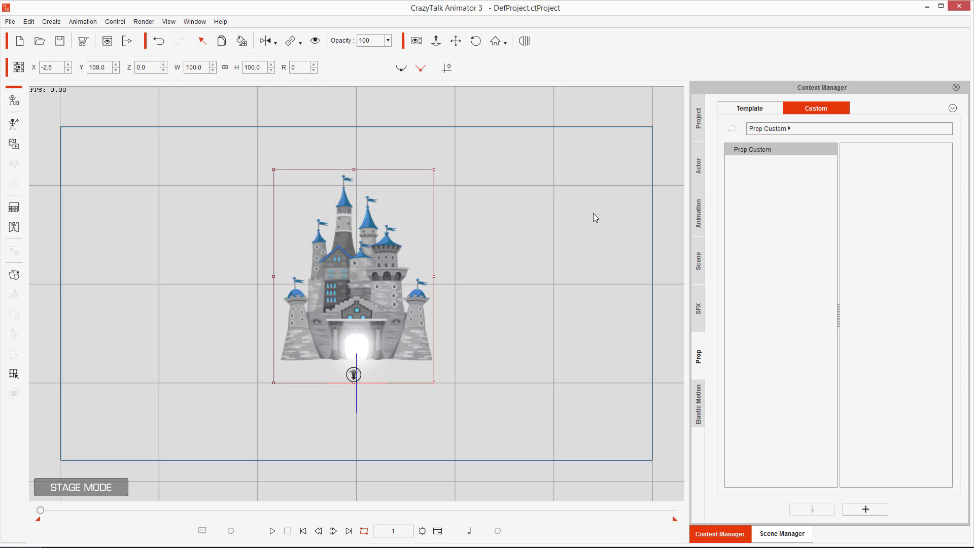
mouse_move(409, 270)
left_mouse_down()
mouse_move(501, 244)
mouse_move(816, 209)
mouse_move(872, 223)
mouse_move(903, 256)
mouse_move(846, 266)
left_mouse_up()
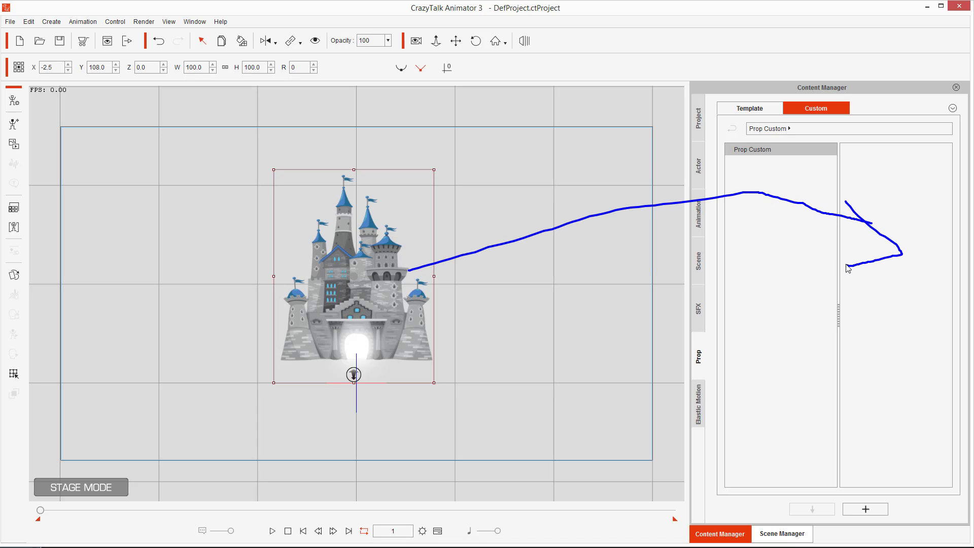
key("Escape")
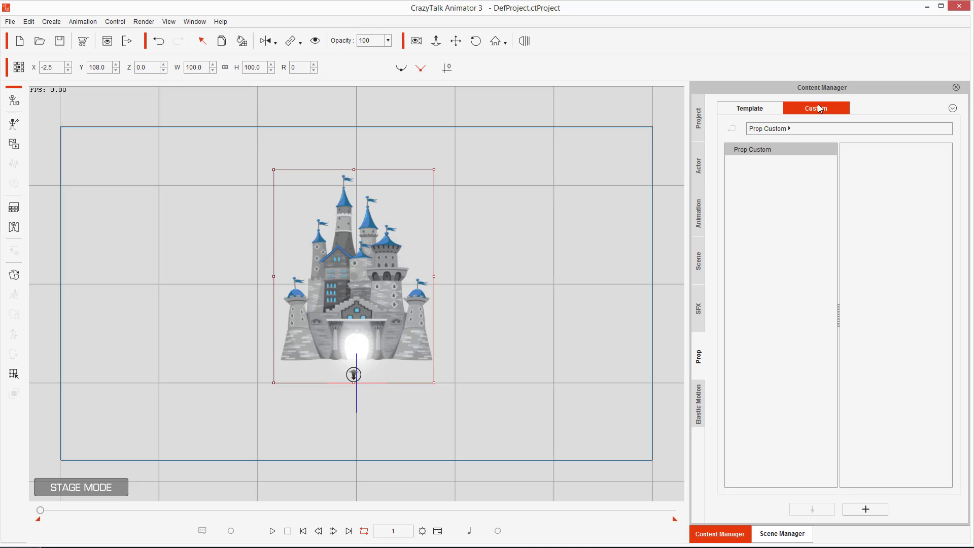
Create a new folder in Prop Custom named Success Sucks.
right_click(770, 185)
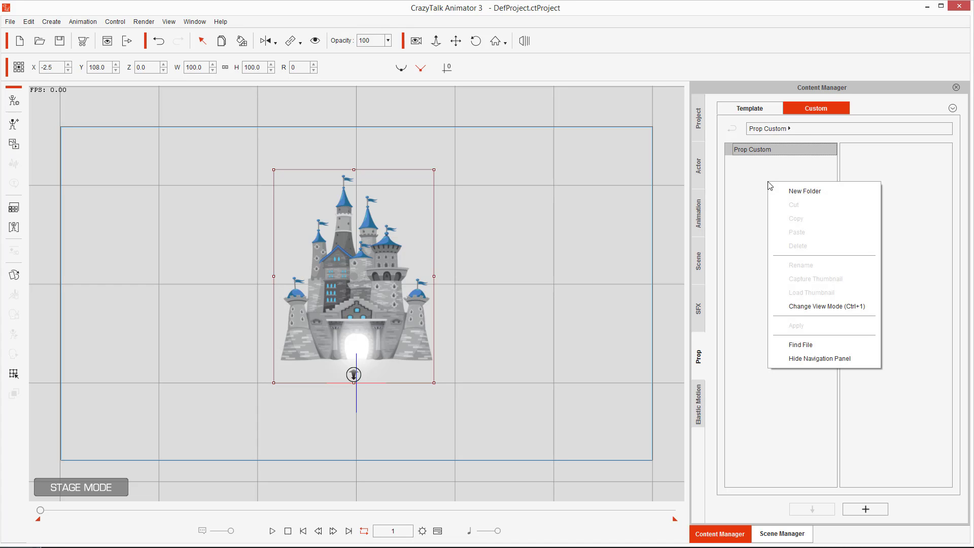
left_click(791, 192)
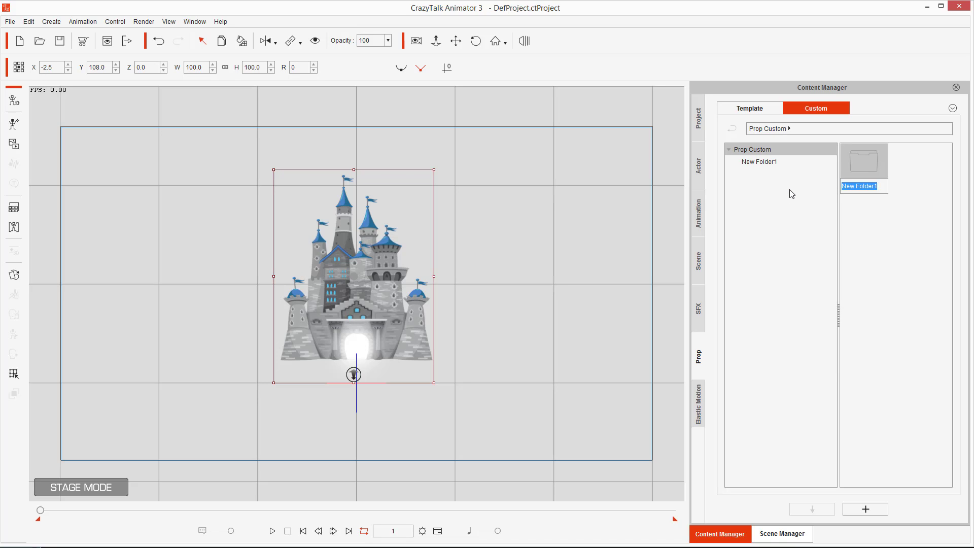
type("Success S")
type("icl")
key("BackSpace")
key("BackSpace")
type("uck")
key("Return")
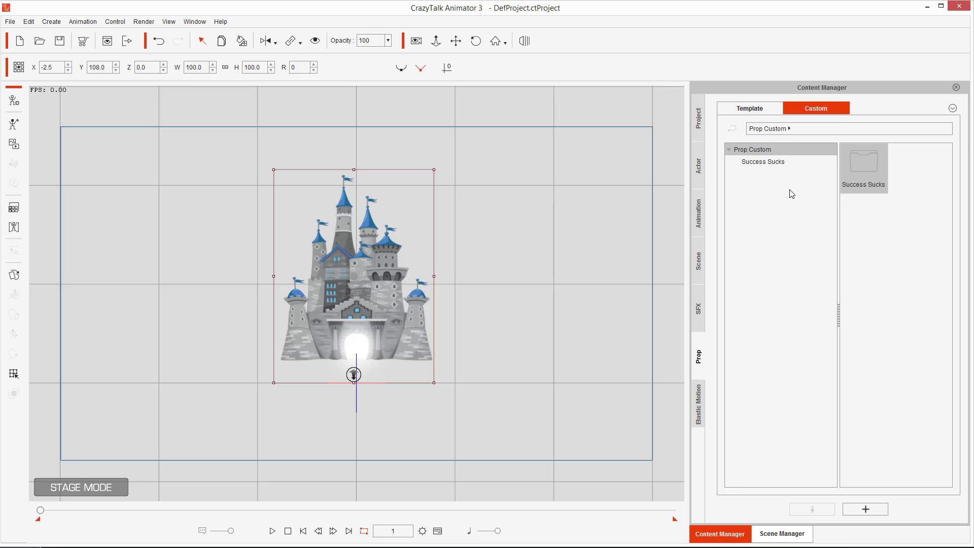
Open the Success Sucks folder and add the selected castle to it as a custom prop named Castle.
double_click(856, 163)
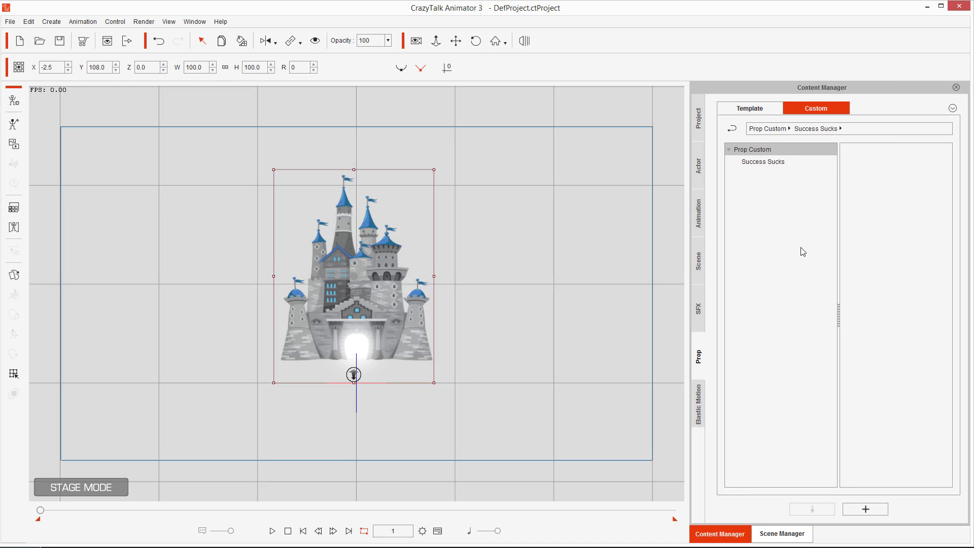
left_click(773, 166)
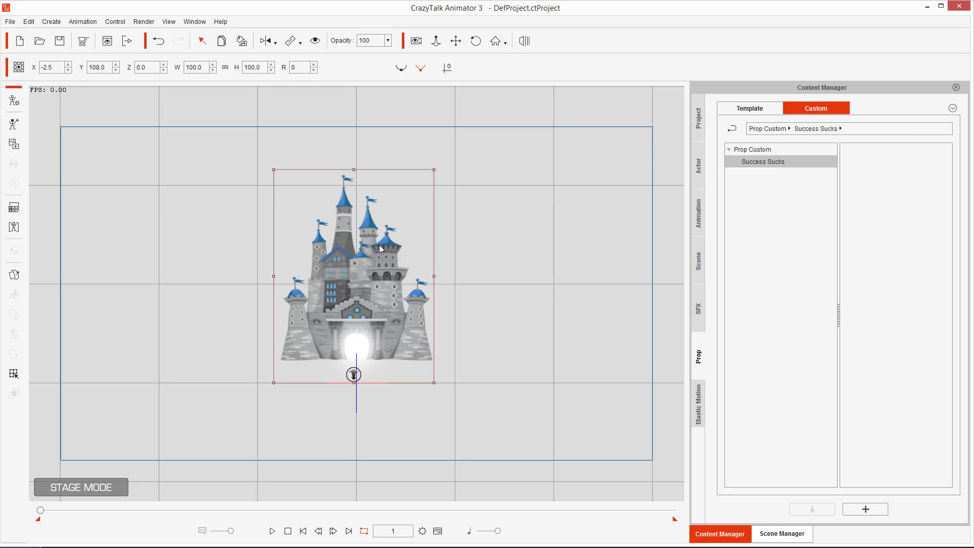
mouse_move(477, 186)
left_mouse_down()
mouse_move(346, 168)
mouse_move(284, 329)
mouse_move(508, 381)
mouse_move(442, 137)
left_mouse_up()
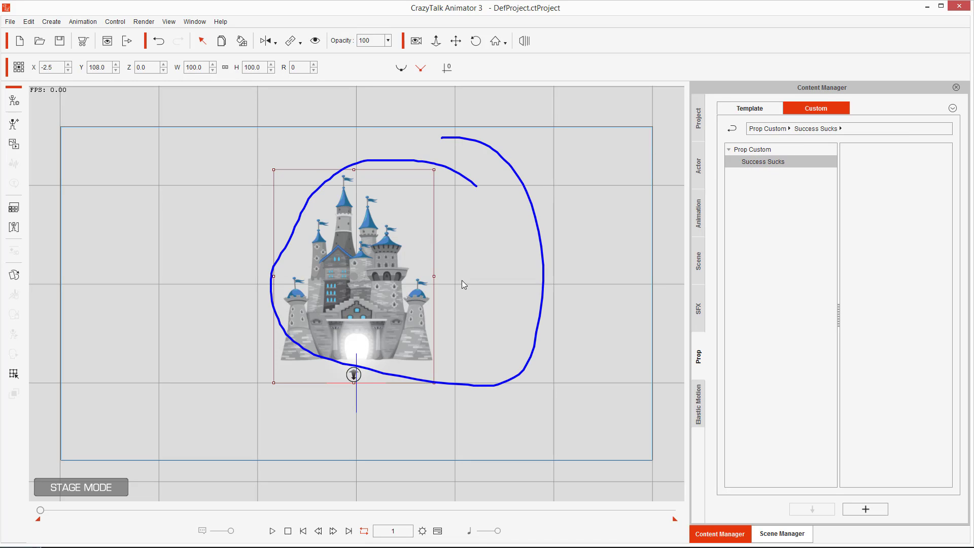
mouse_move(460, 279)
left_mouse_down()
mouse_move(521, 288)
mouse_move(603, 322)
mouse_move(748, 408)
mouse_move(856, 495)
mouse_move(840, 504)
mouse_move(818, 500)
mouse_move(865, 440)
mouse_move(854, 244)
mouse_move(818, 291)
left_mouse_up()
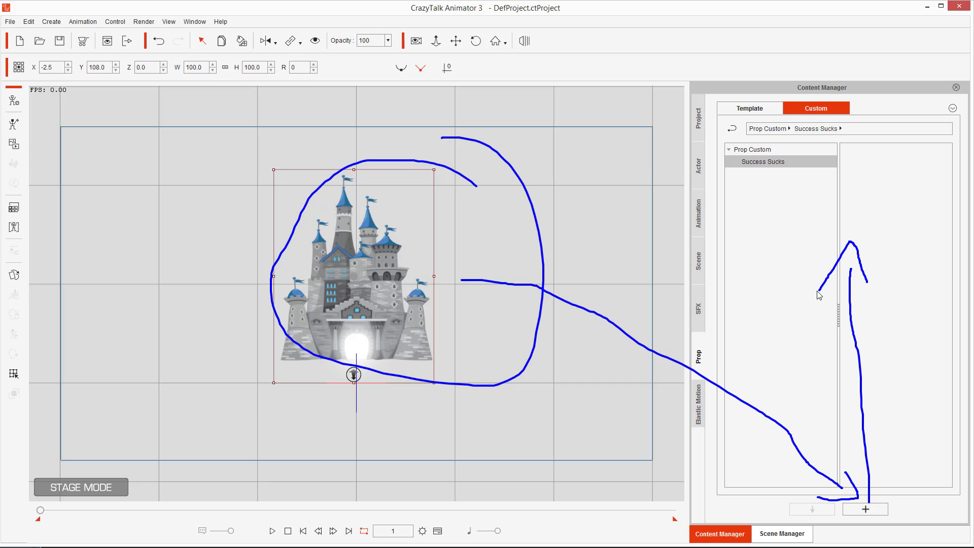
key("Escape")
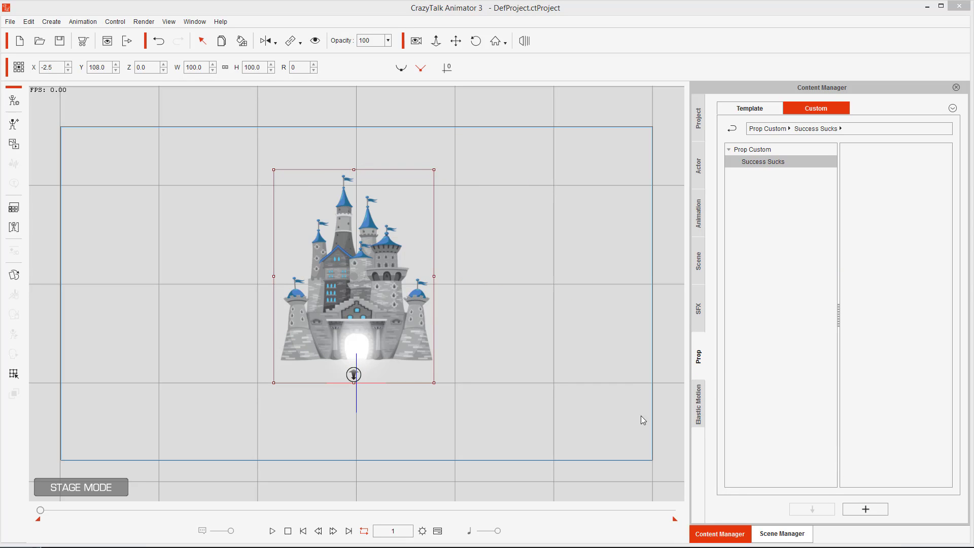
left_click(873, 510)
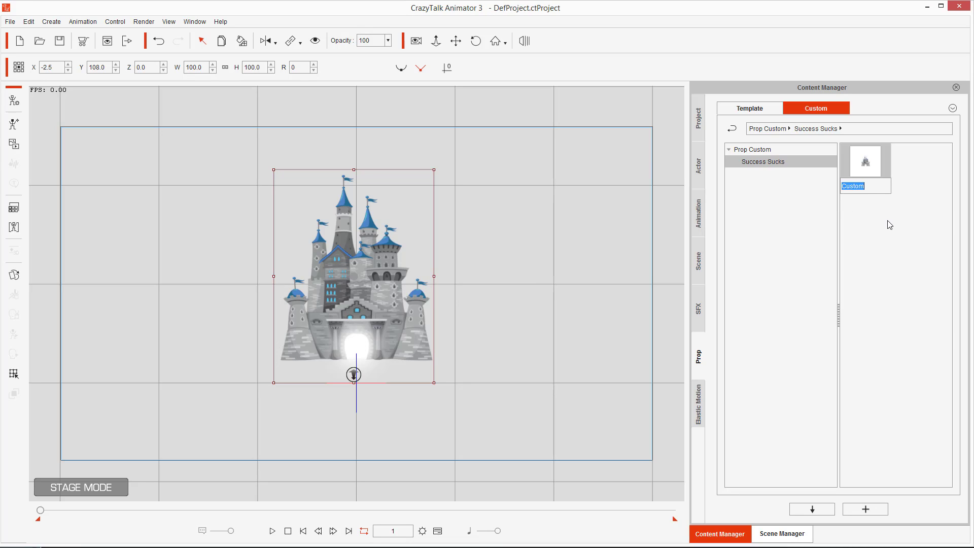
type("Castle")
key("Return")
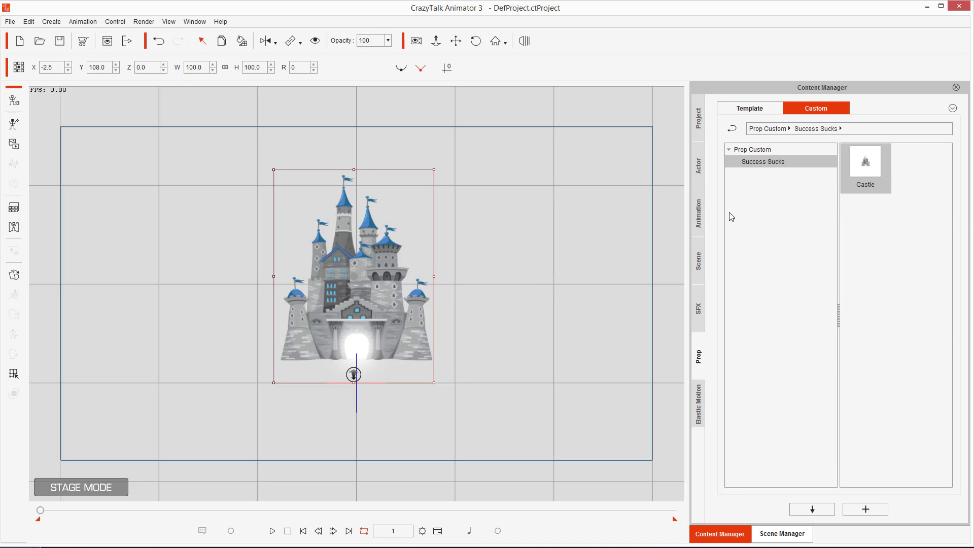
Start a new project and place the custom Castle prop on the stage.
left_click(20, 42)
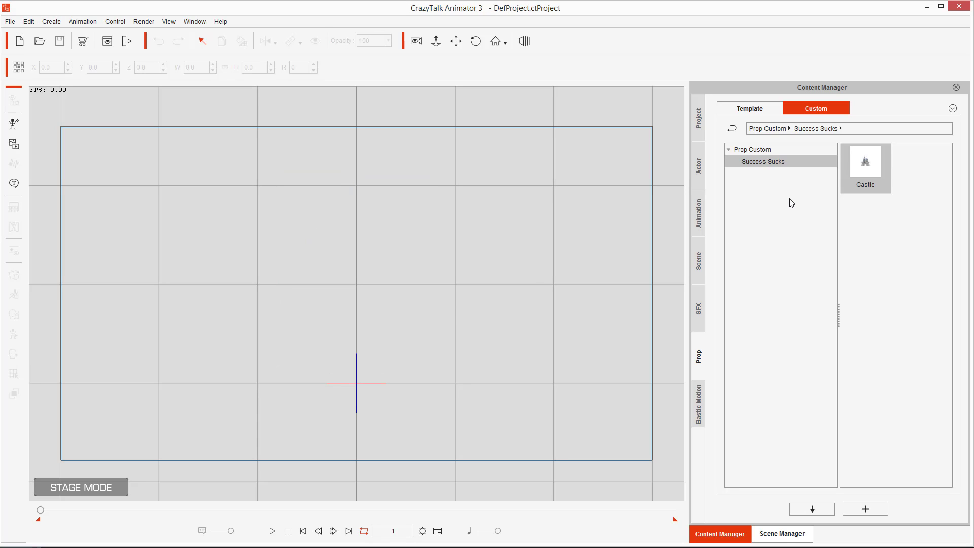
mouse_move(315, 244)
left_mouse_down()
mouse_move(472, 261)
mouse_move(330, 233)
left_mouse_up()
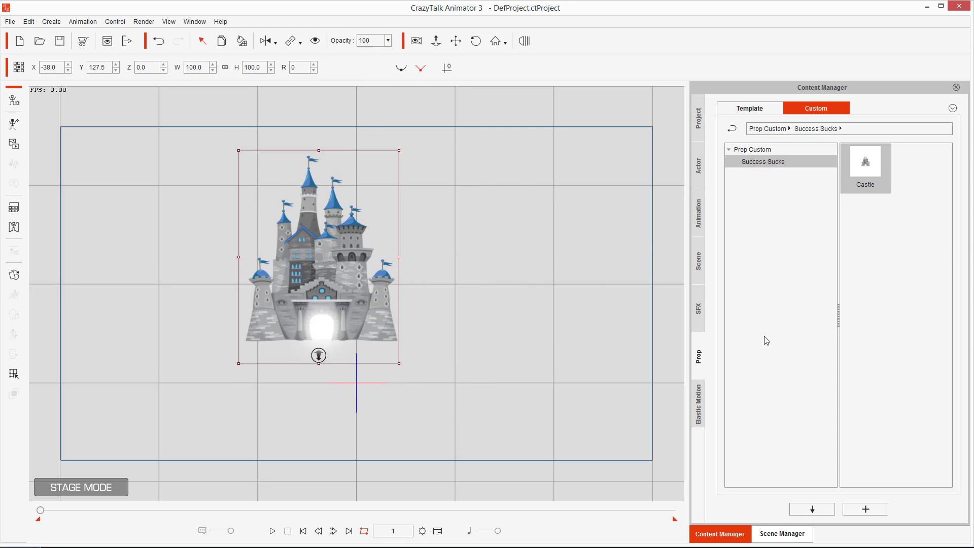
Add the A_Check and A_Pie chart template props to the stage beside the castle.
left_click(750, 109)
left_click_drag(916, 213, 495, 233)
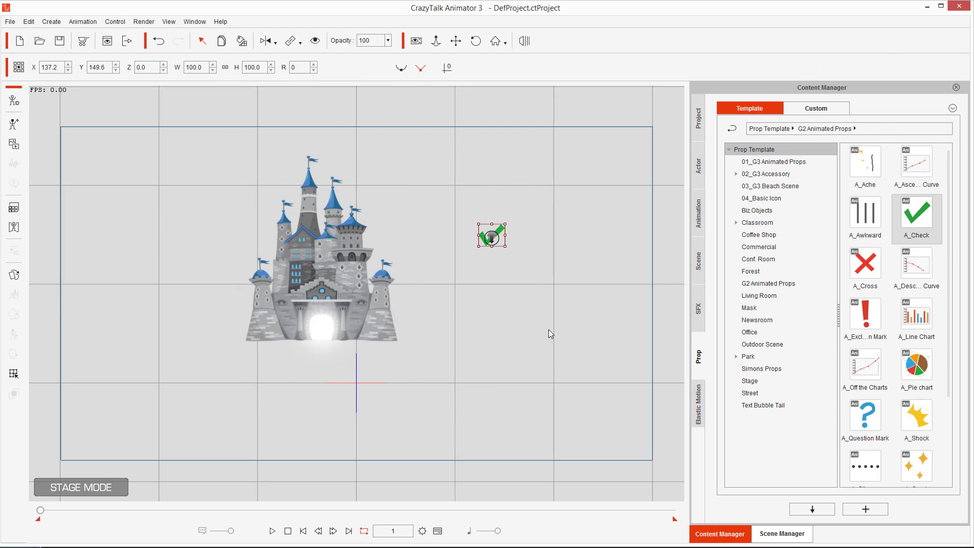
left_click_drag(916, 365, 498, 364)
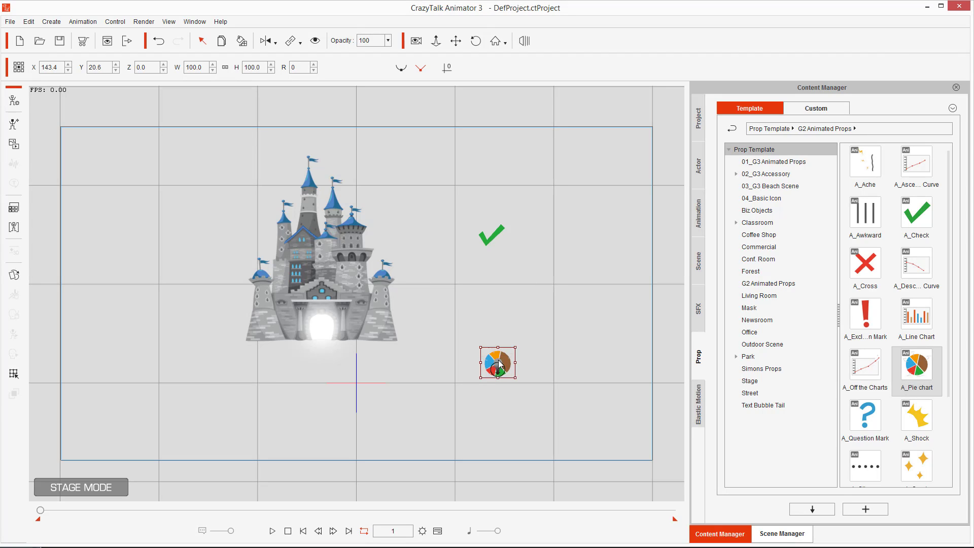
Add a second Castle prop from the custom library and delete it.
left_click(816, 108)
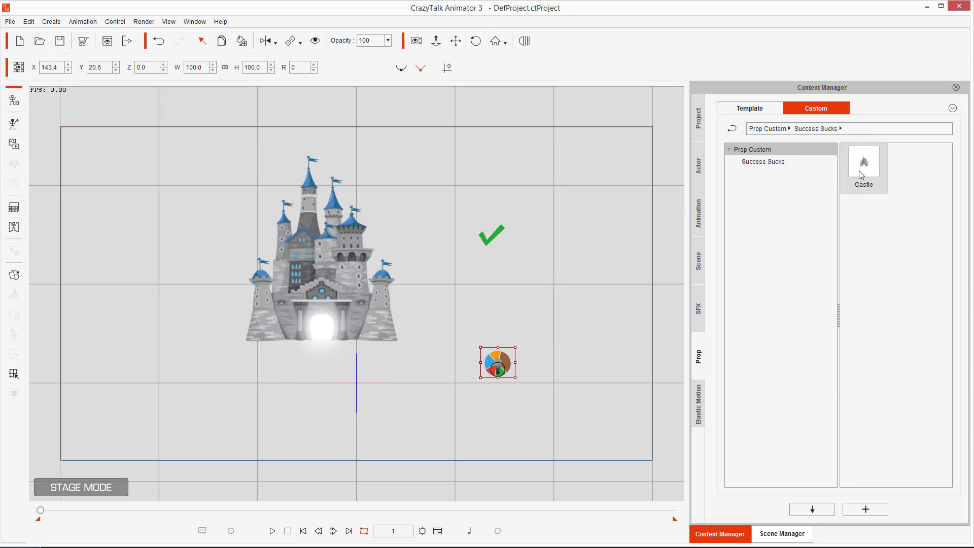
left_click_drag(861, 175, 550, 190)
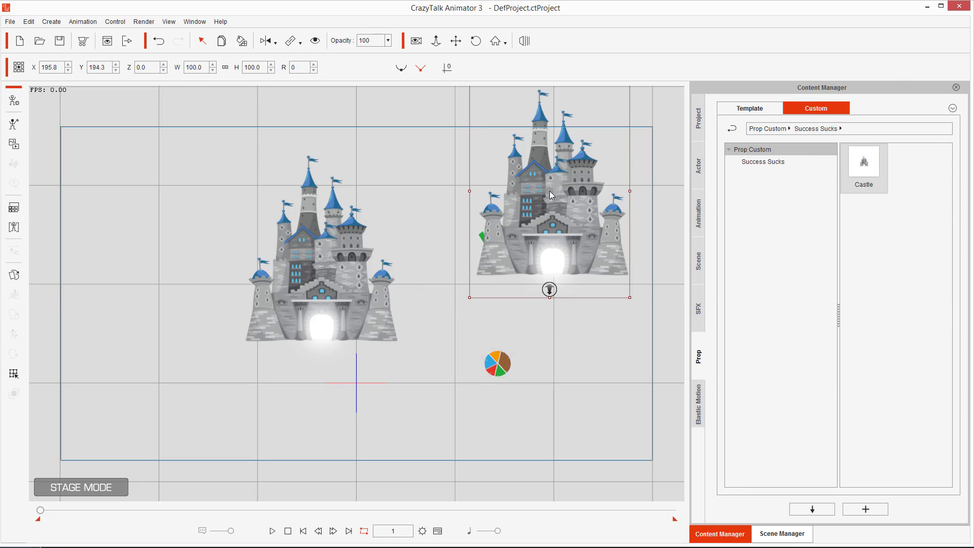
key("Delete")
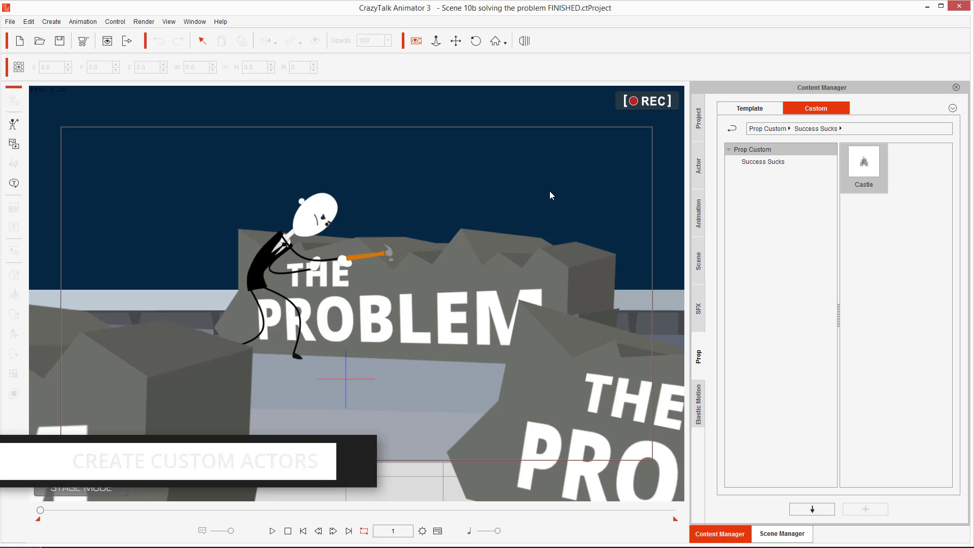
Preview the scene's animation and select the stick-figure actor.
left_click(272, 531)
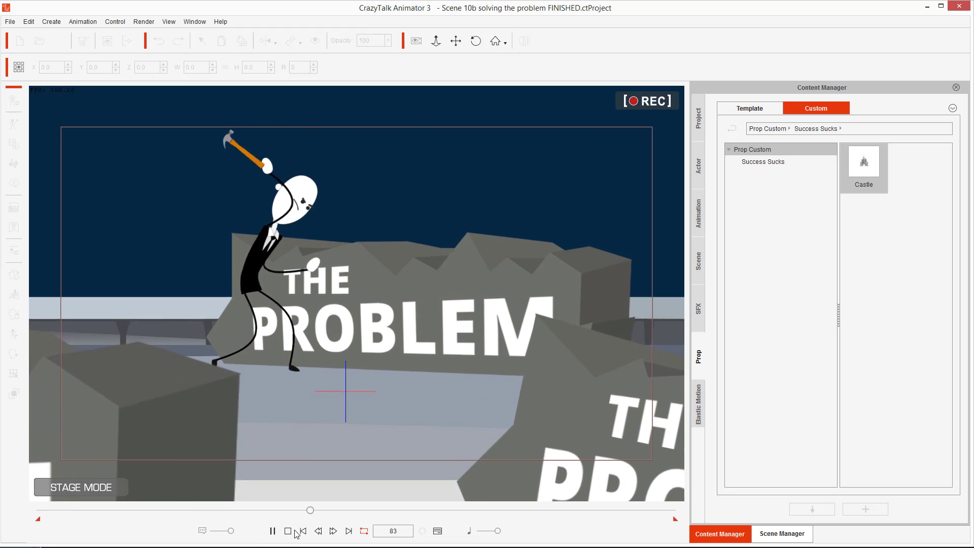
left_click(287, 532)
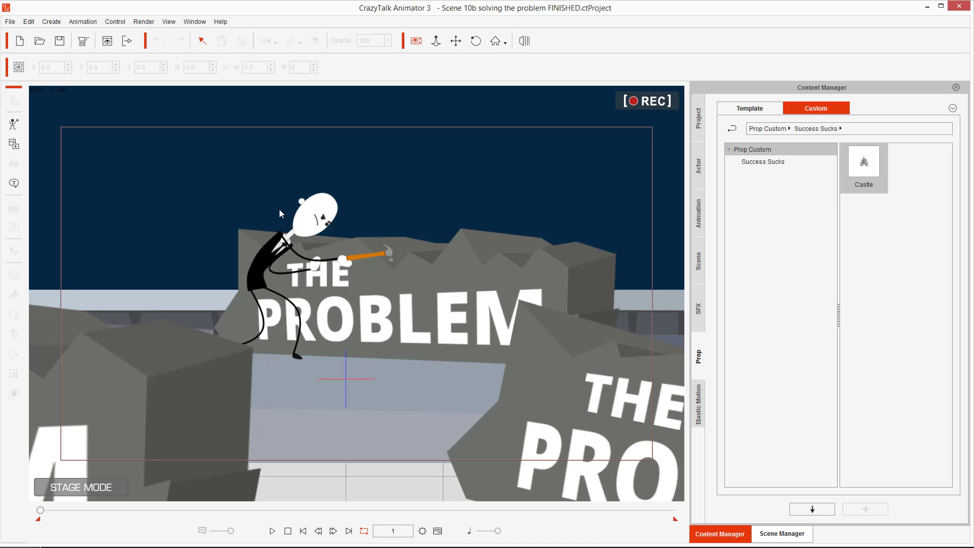
left_click(308, 222)
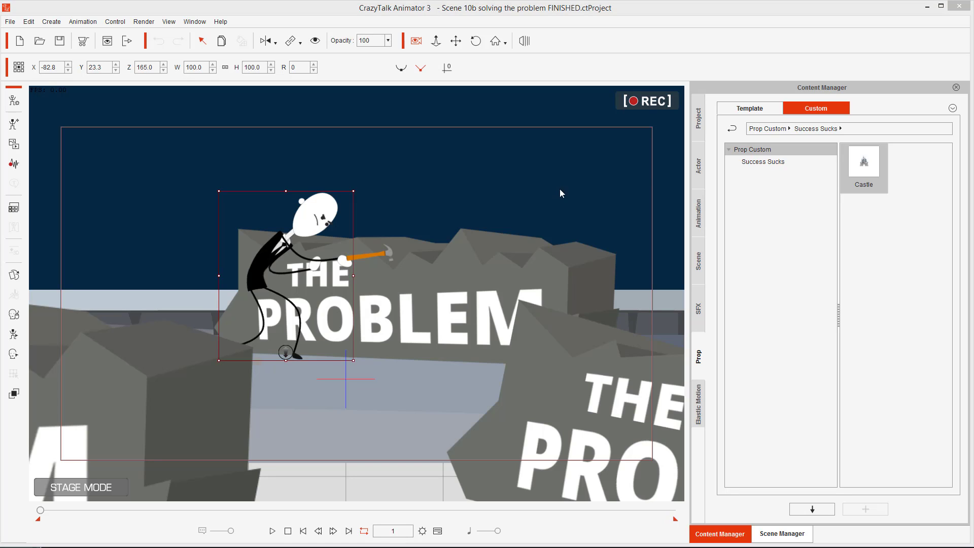
Save the selected stick-figure actor to the custom Character library under the name Hard Worker.
left_click(699, 167)
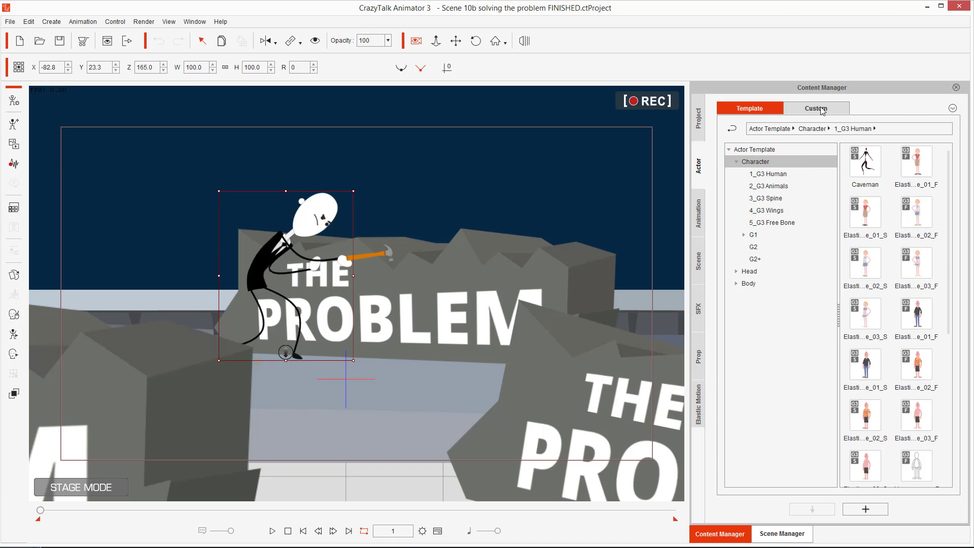
left_click(822, 109)
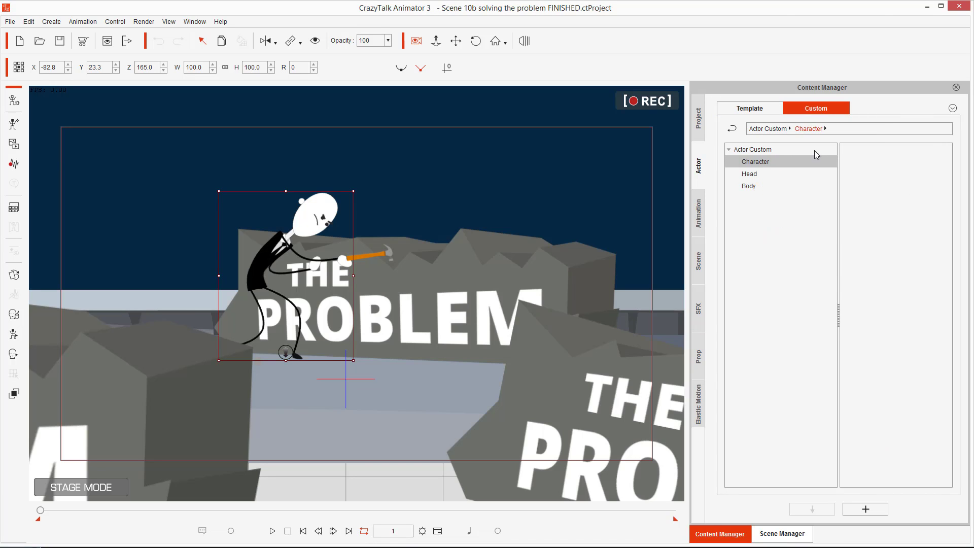
left_click(760, 160)
left_click(866, 509)
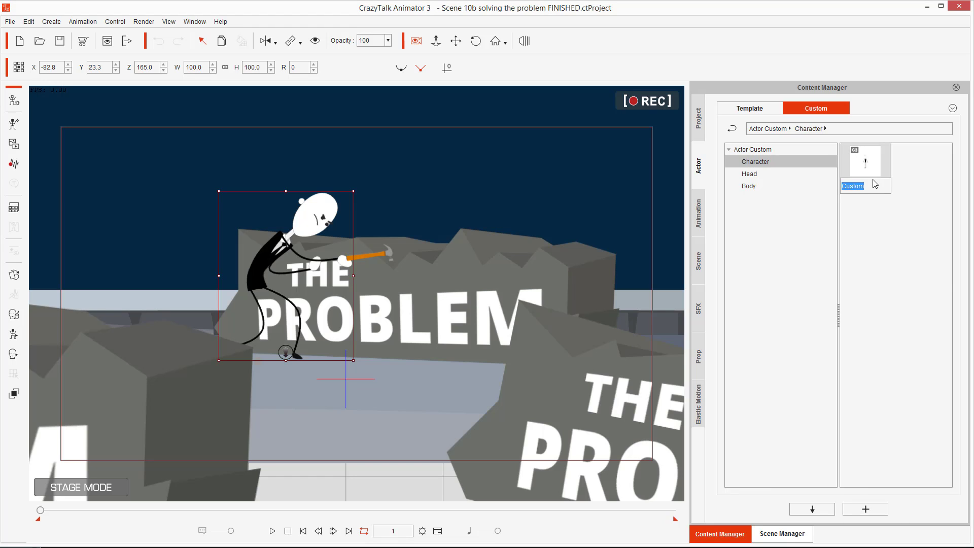
type("Hard Worker")
key("Return")
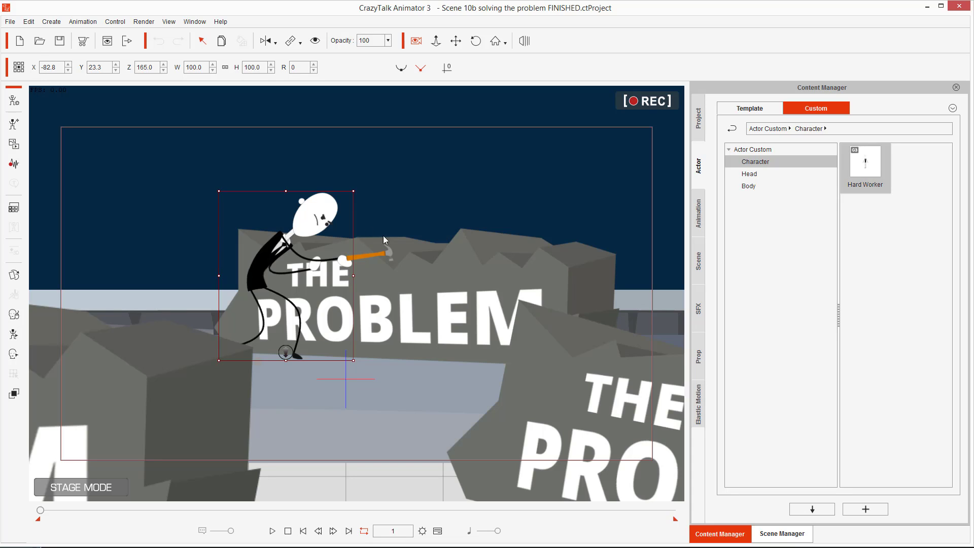
Start a new project and load the custom Hard Worker actor into it.
left_click(21, 42)
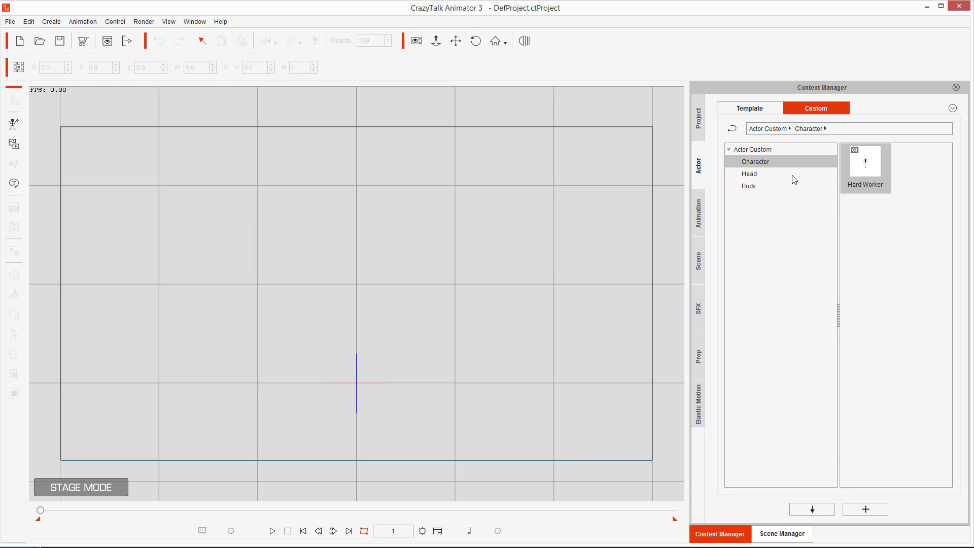
double_click(869, 161)
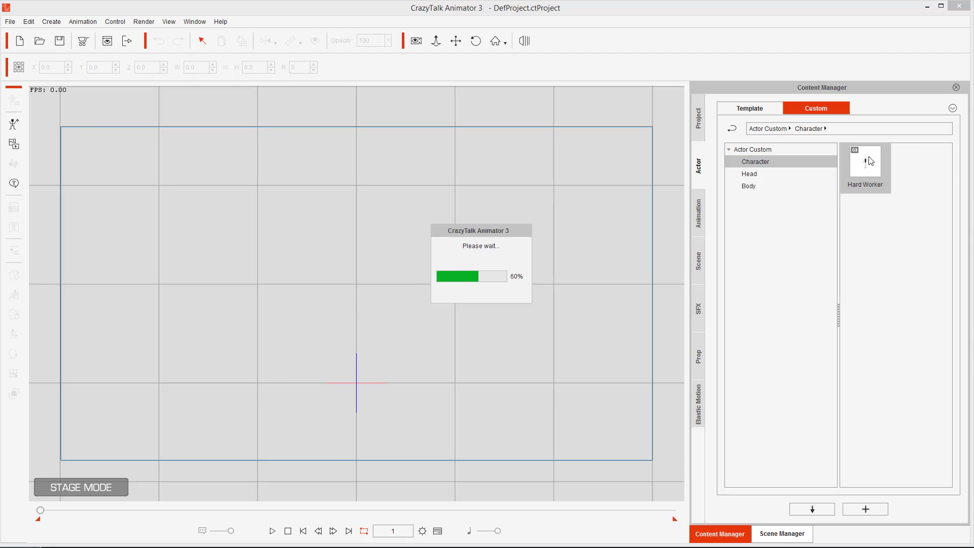
left_click_drag(325, 248, 329, 271)
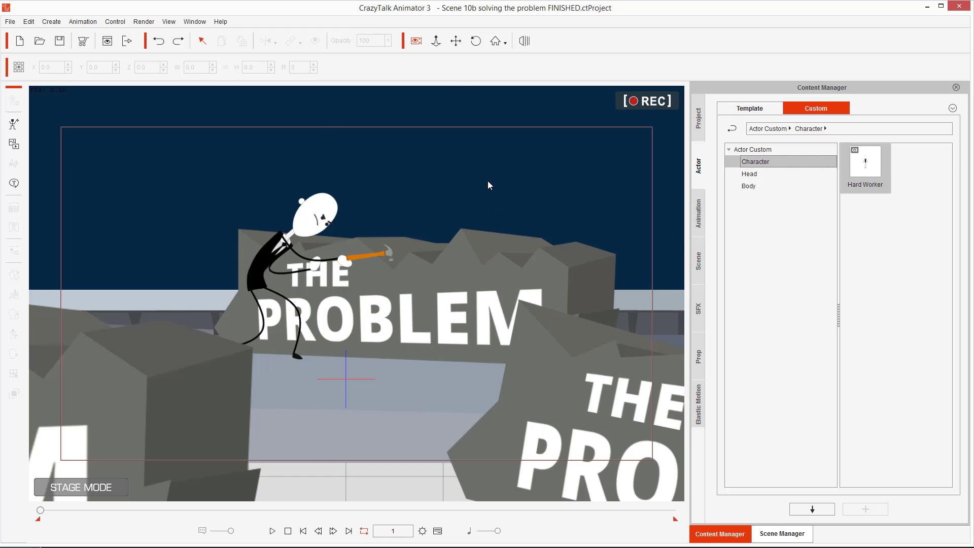
Open the Scene templates and then the Scene Manager to review the scene's actors and props.
left_click(696, 264)
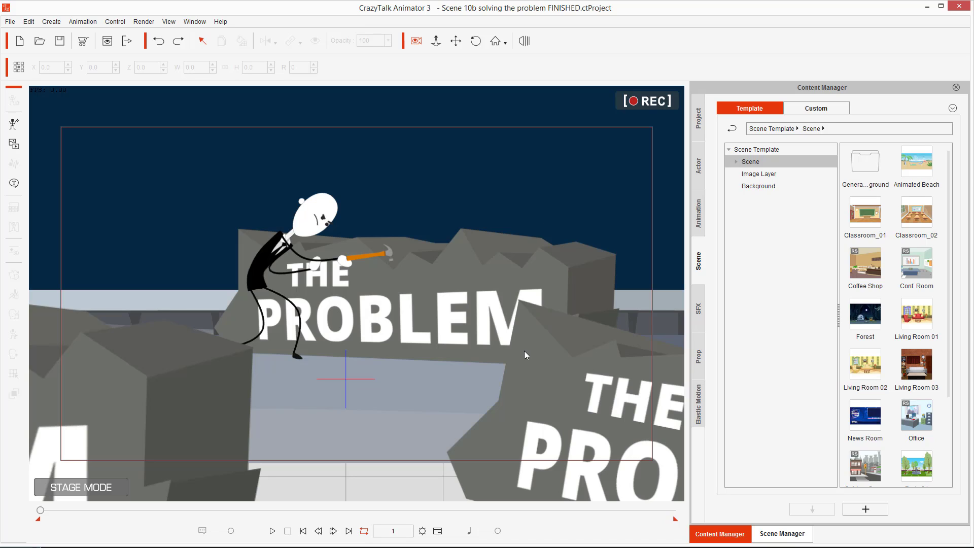
left_click(787, 535)
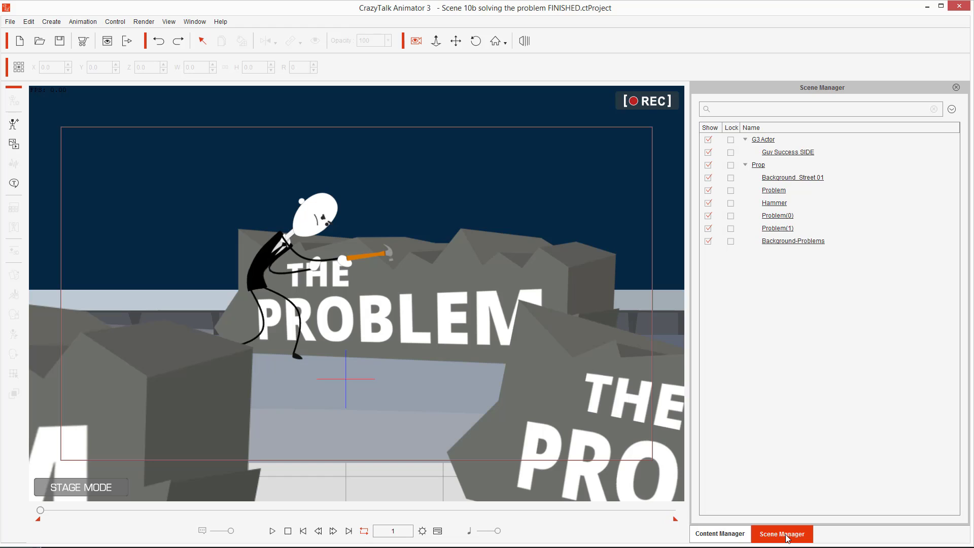
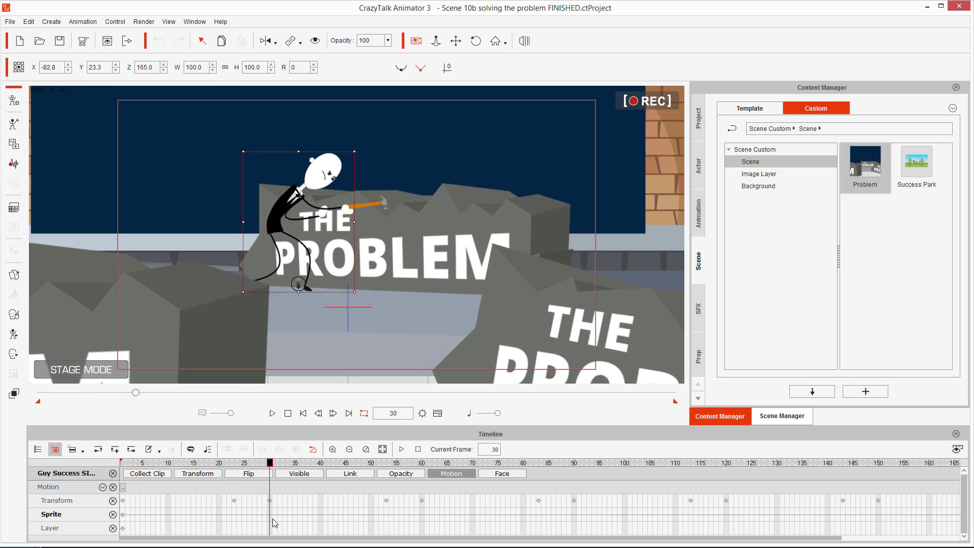
Open the Collect Clip track for the stick-figure actor in the timeline.
mouse_move(169, 461)
left_mouse_down()
mouse_move(113, 465)
mouse_move(114, 483)
mouse_move(144, 493)
mouse_move(169, 486)
mouse_move(173, 463)
mouse_move(121, 462)
mouse_move(112, 481)
mouse_move(125, 491)
mouse_move(169, 462)
left_mouse_up()
mouse_move(160, 398)
left_mouse_down()
mouse_move(151, 450)
mouse_move(134, 444)
left_mouse_up()
left_click(157, 475)
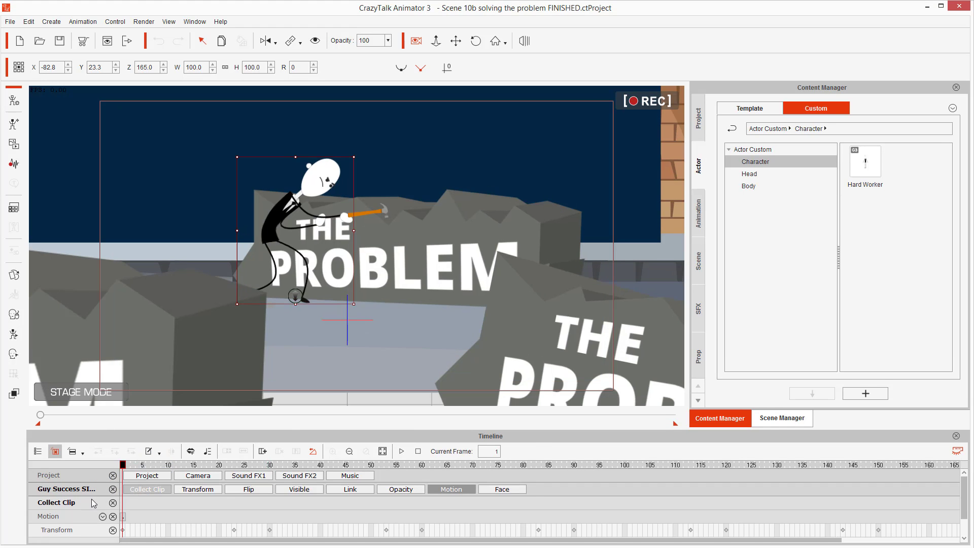
mouse_move(94, 496)
left_mouse_down()
mouse_move(41, 491)
mouse_move(32, 505)
mouse_move(44, 516)
mouse_move(90, 495)
left_mouse_up()
key("Escape")
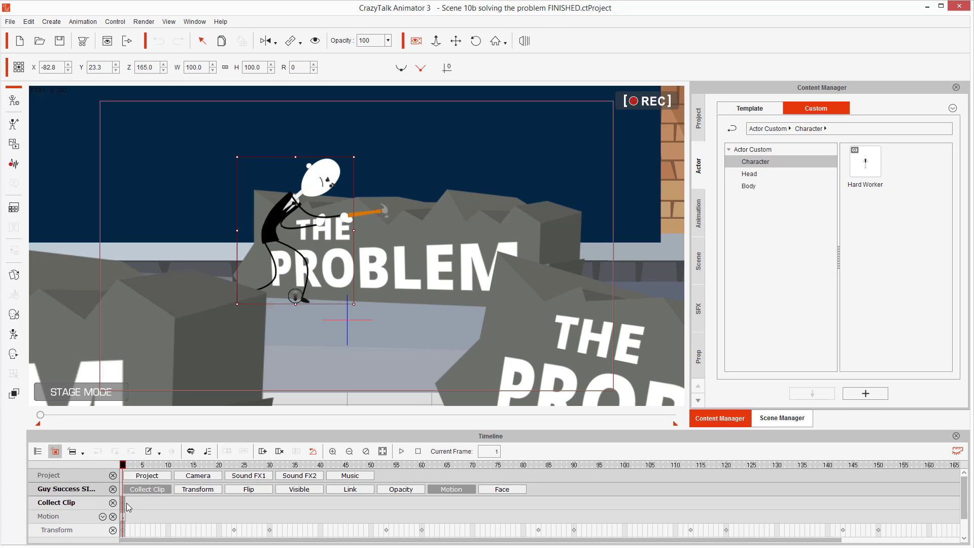
Collect frames 1 to 30 of the actor's motion and export the clip as a motion file named Hammering.
left_click_drag(126, 506, 271, 508)
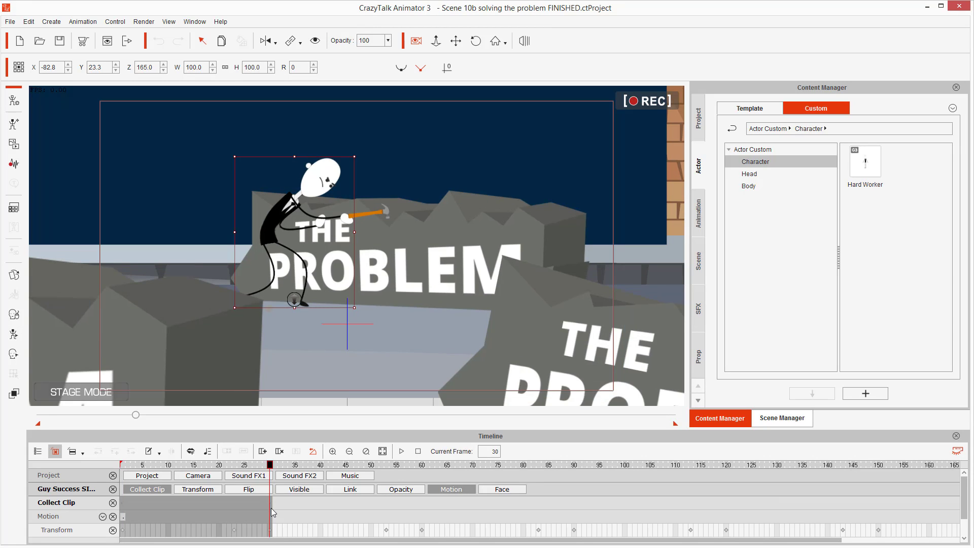
right_click(189, 501)
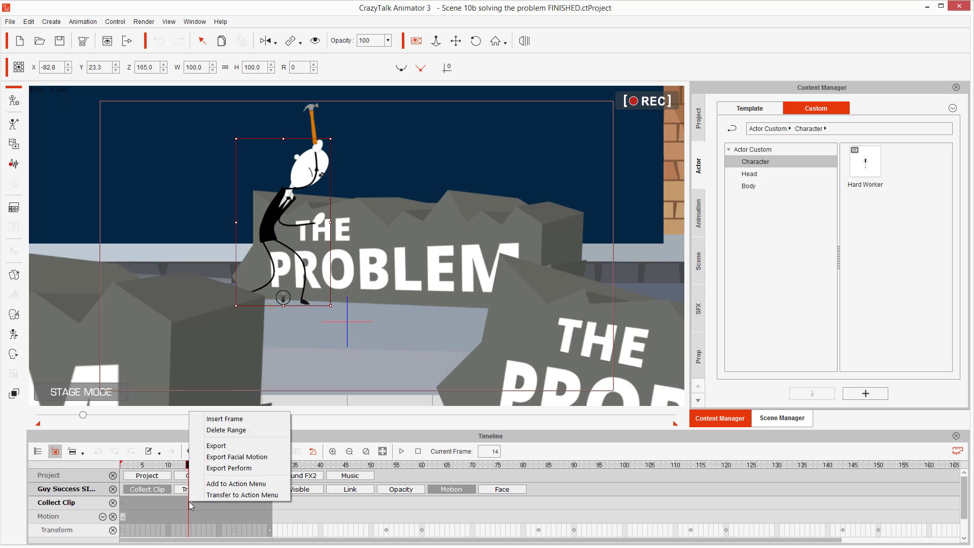
left_click(223, 446)
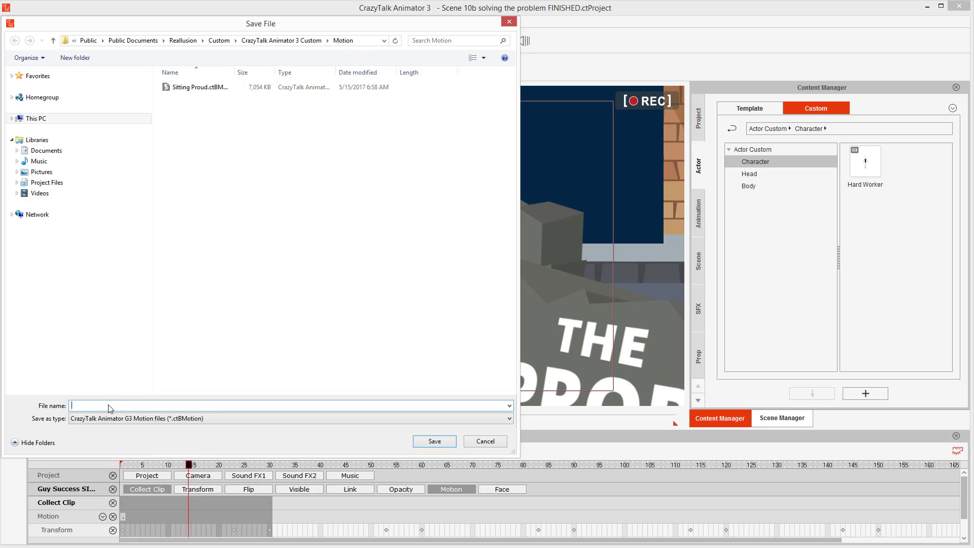
type("Hammering")
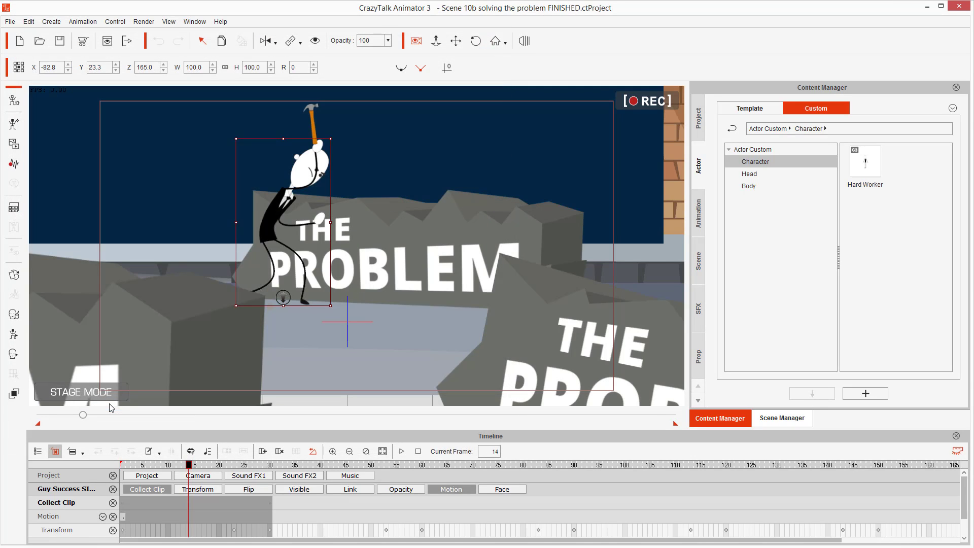
Open the custom Motion library in the Content Manager and select the Hammering motion.
left_click(700, 208)
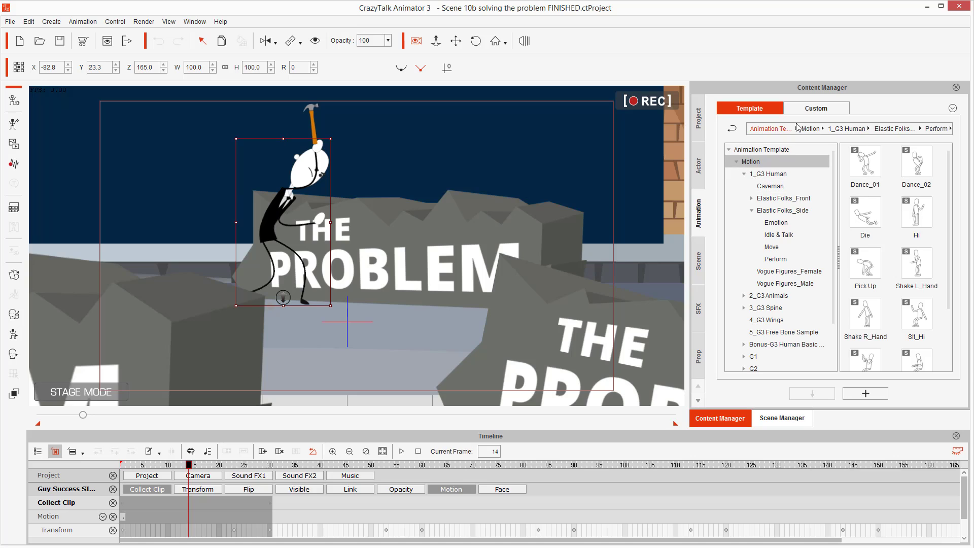
left_click(808, 107)
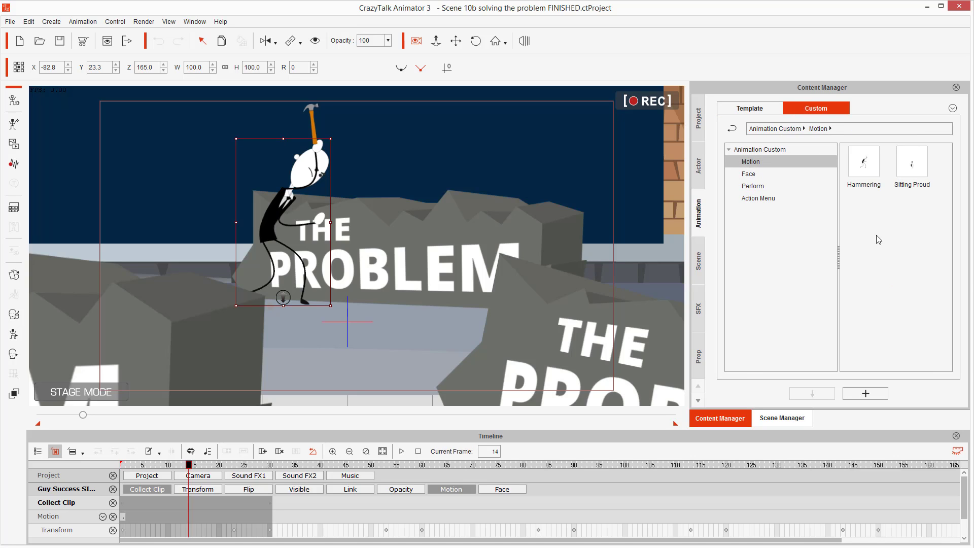
left_click(871, 167)
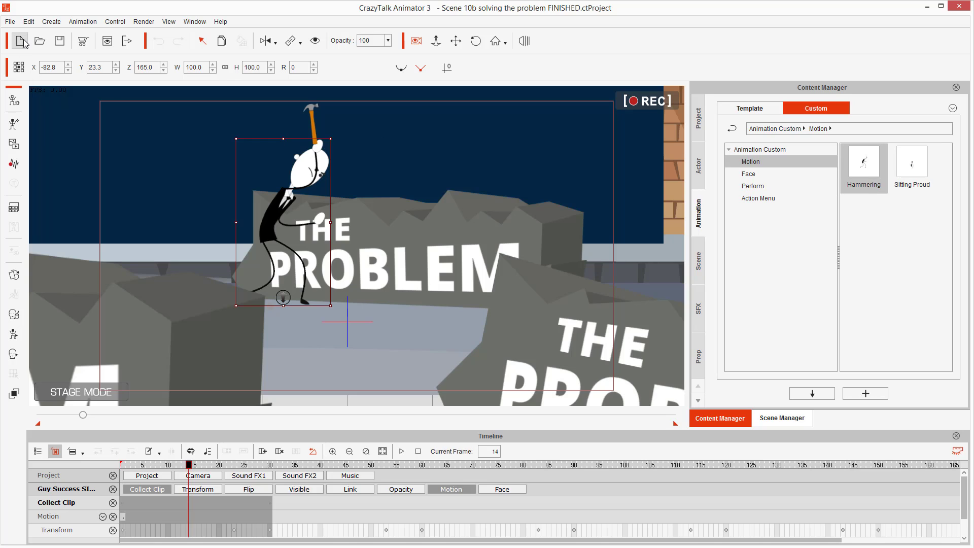
Start a new project and add the Caveman template actor to the stage.
left_click(21, 40)
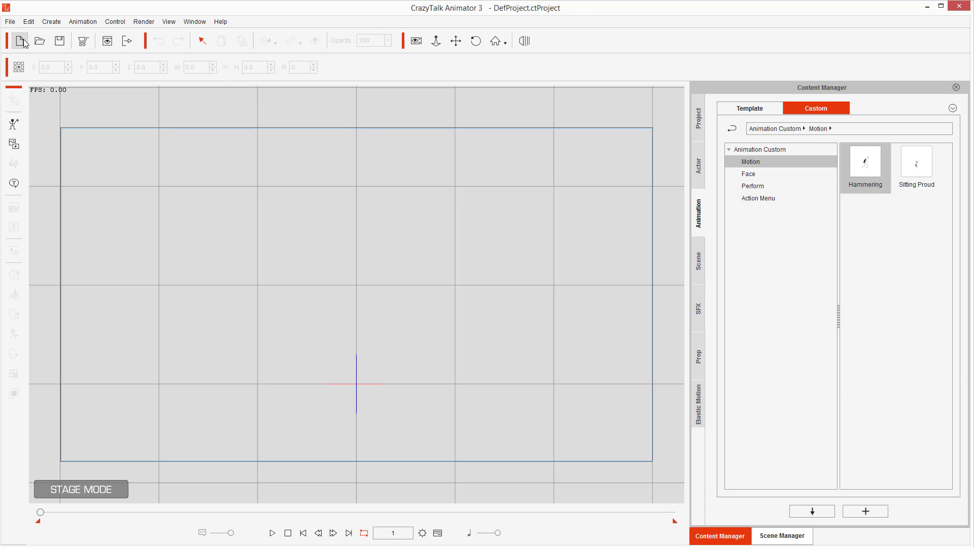
left_click(697, 164)
left_click(759, 109)
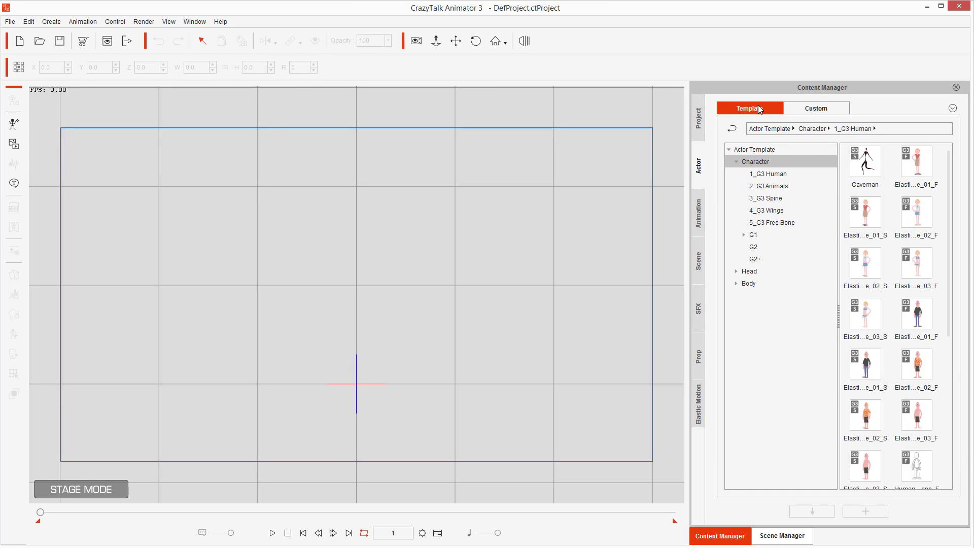
double_click(865, 161)
Apply the custom Hammering motion to the Caveman actor.
left_click(696, 213)
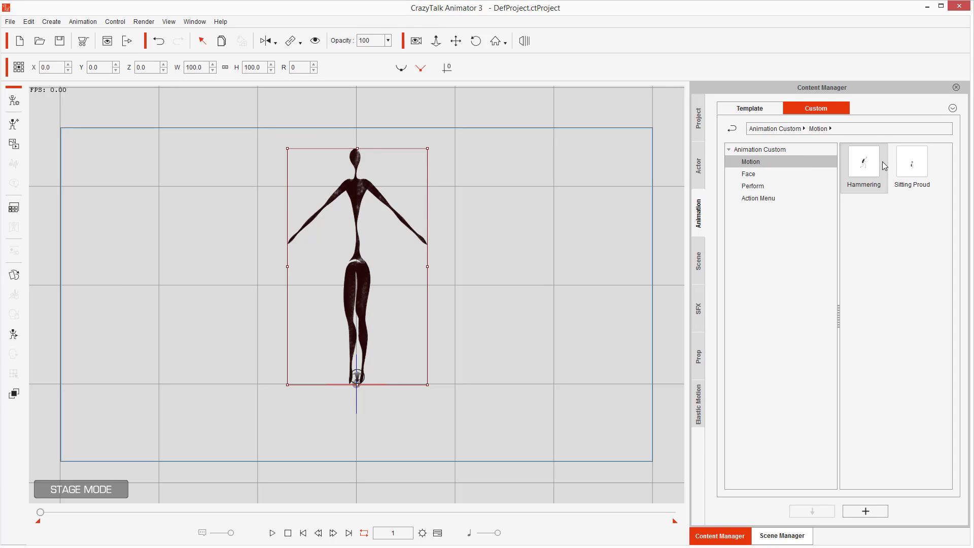
double_click(867, 164)
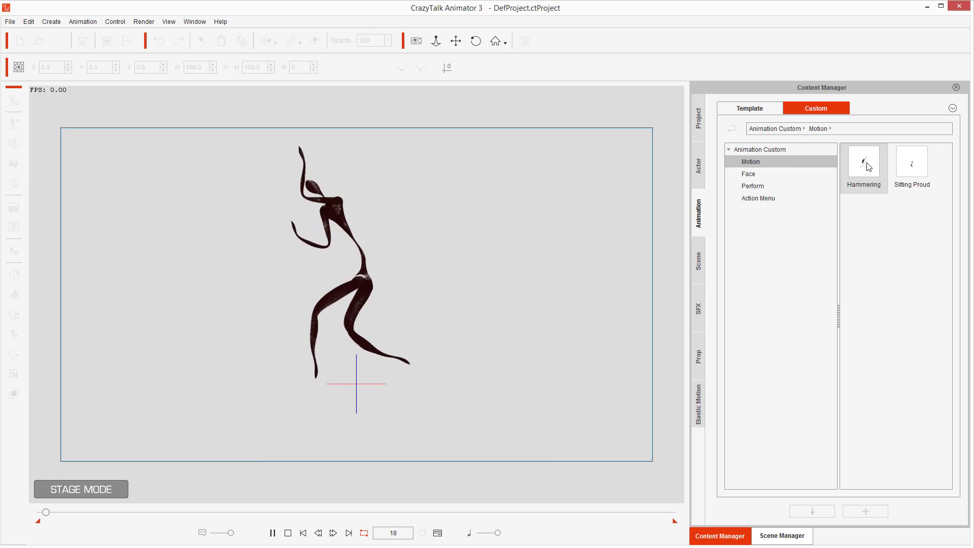
double_click(866, 163)
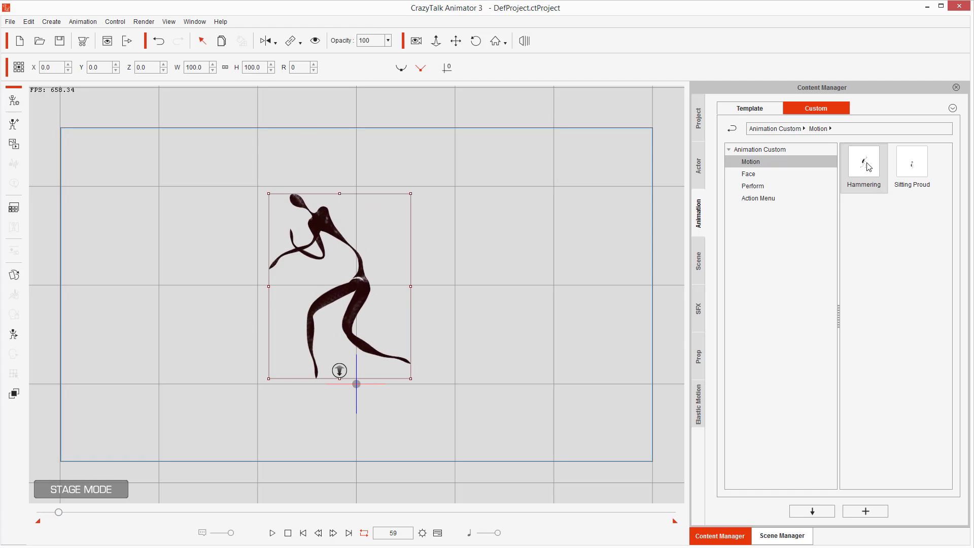
double_click(866, 163)
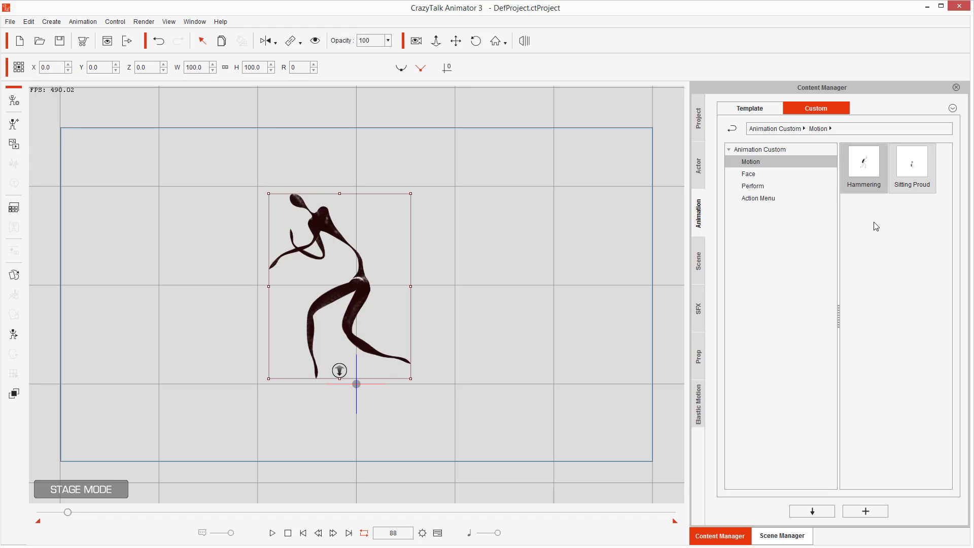
mouse_move(876, 208)
left_mouse_down()
mouse_move(880, 229)
mouse_move(876, 208)
mouse_move(914, 237)
mouse_move(924, 215)
left_mouse_up()
mouse_move(874, 246)
left_mouse_down()
mouse_move(873, 275)
mouse_move(919, 257)
mouse_move(890, 280)
mouse_move(908, 266)
left_mouse_up()
key("e")
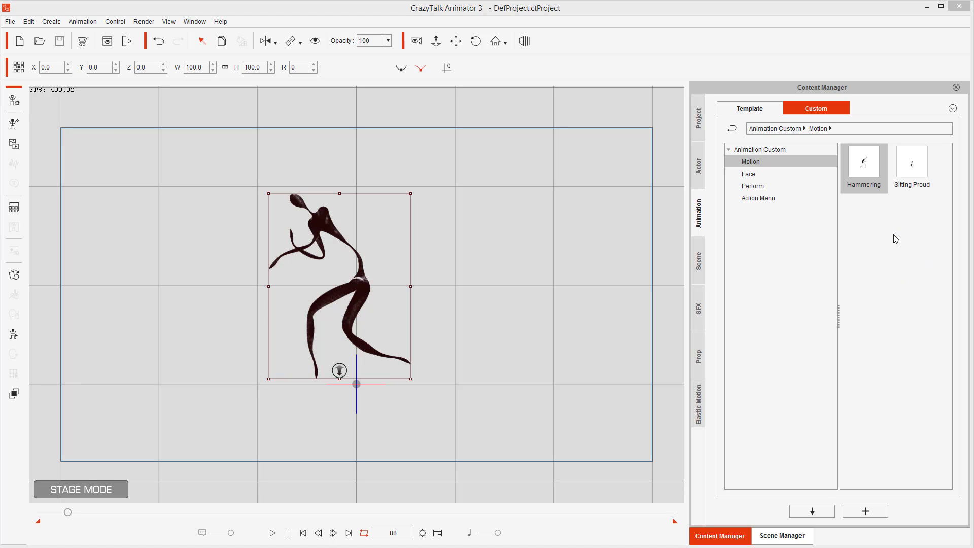
mouse_move(850, 210)
left_mouse_down()
mouse_move(845, 241)
mouse_move(870, 243)
mouse_move(877, 218)
mouse_move(861, 209)
mouse_move(895, 236)
mouse_move(929, 230)
mouse_move(895, 216)
left_mouse_up()
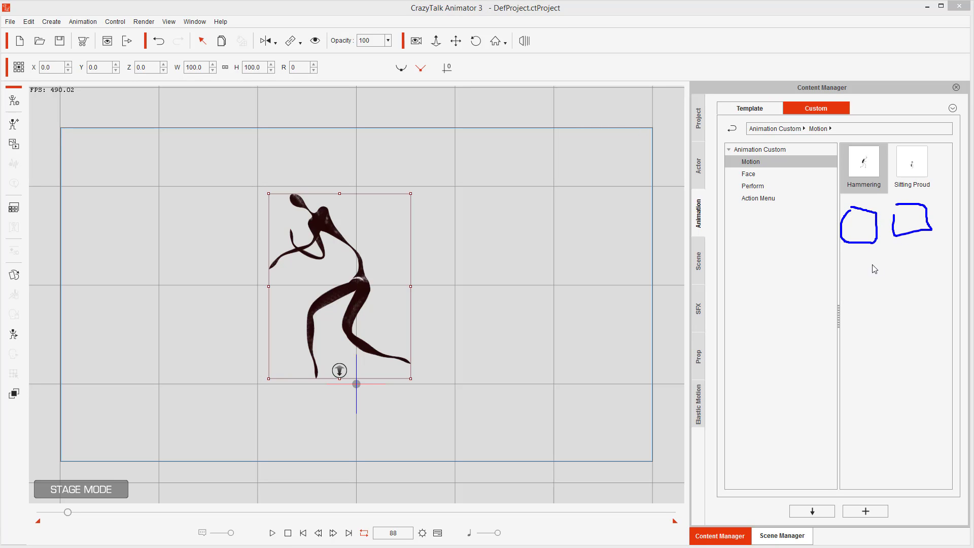
left_click_drag(860, 266, 917, 320)
mouse_move(875, 369)
left_mouse_down()
mouse_move(916, 407)
mouse_move(893, 447)
mouse_move(908, 484)
mouse_move(876, 463)
left_mouse_up()
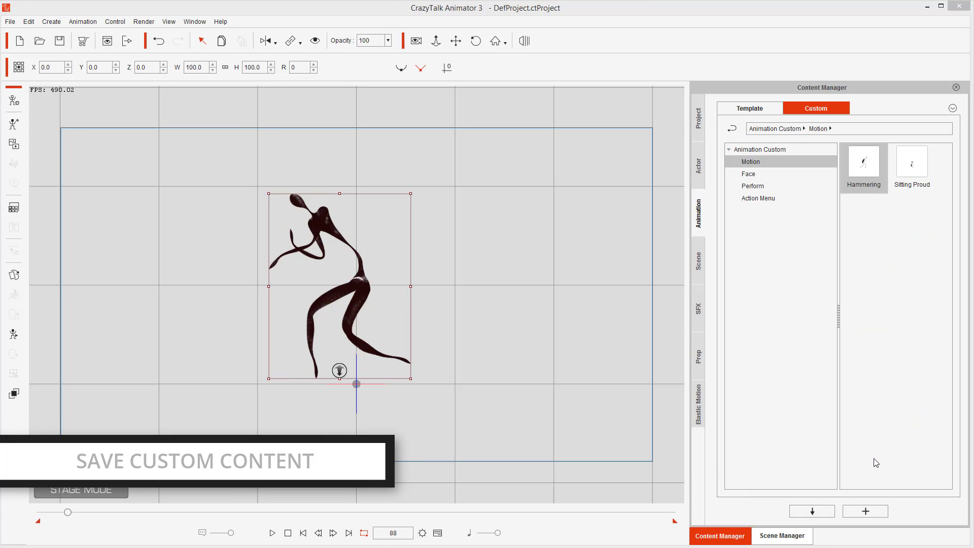
Locate the Hammering motion file on disk with Find File.
left_click(869, 190)
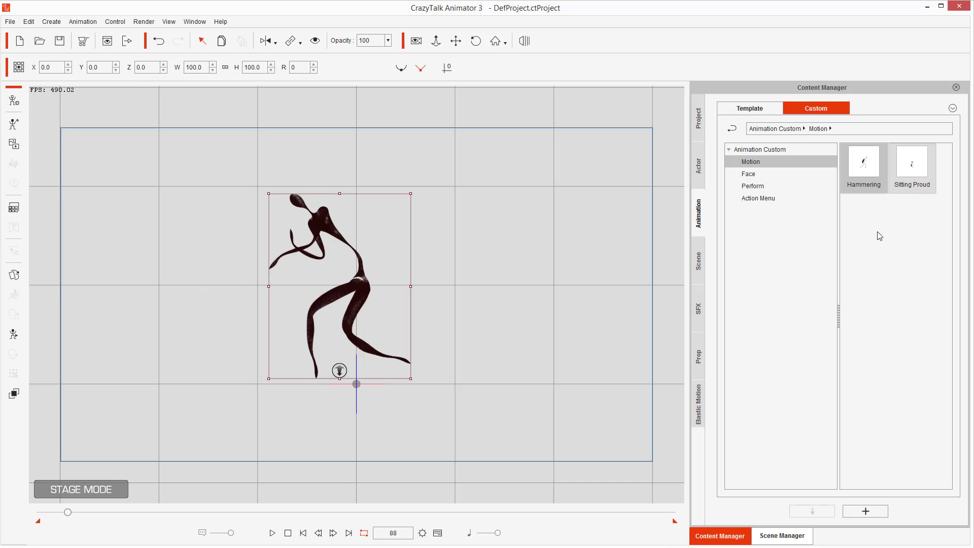
right_click(917, 170)
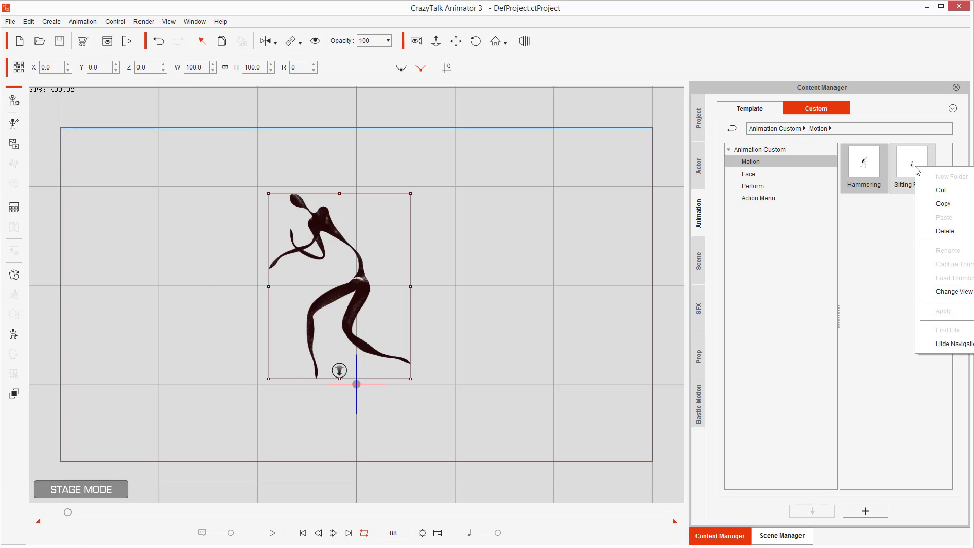
left_click(863, 169)
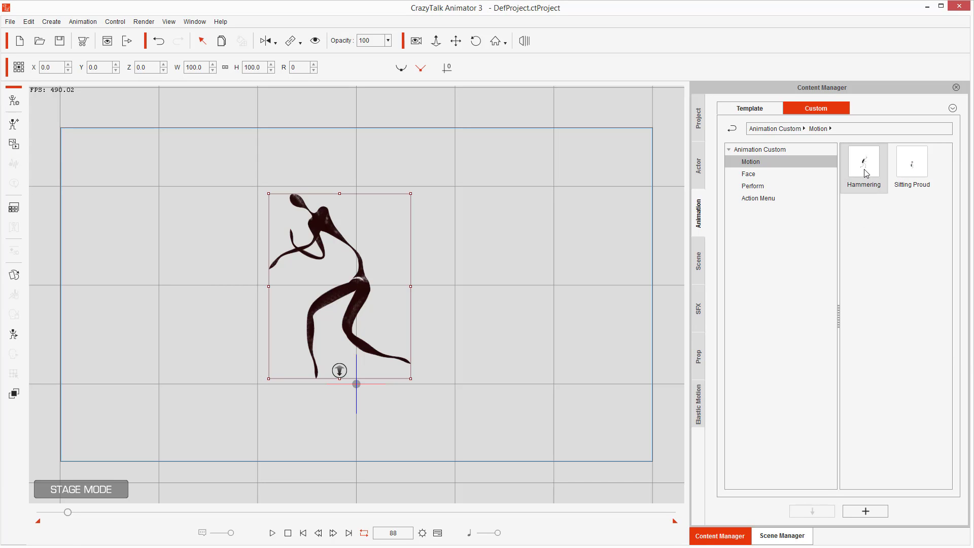
right_click(864, 169)
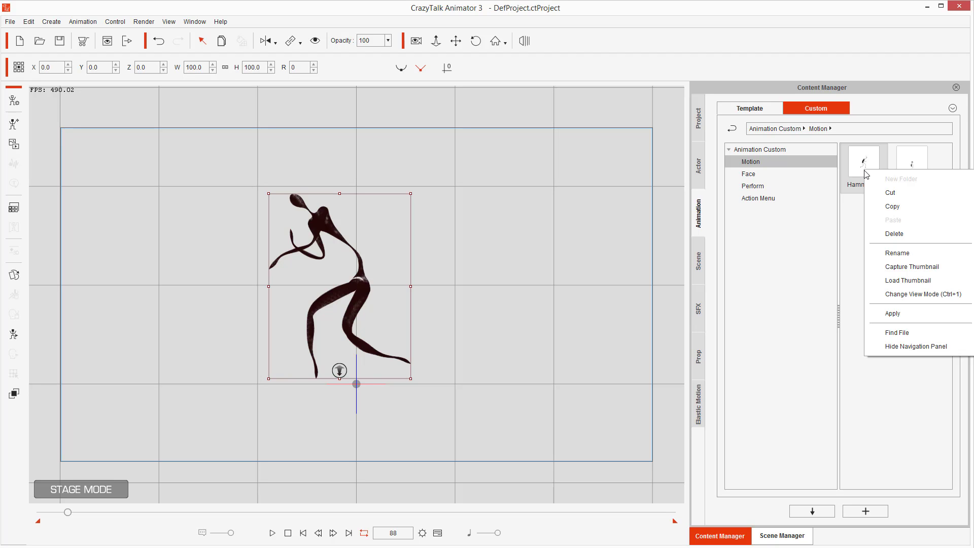
left_click(890, 334)
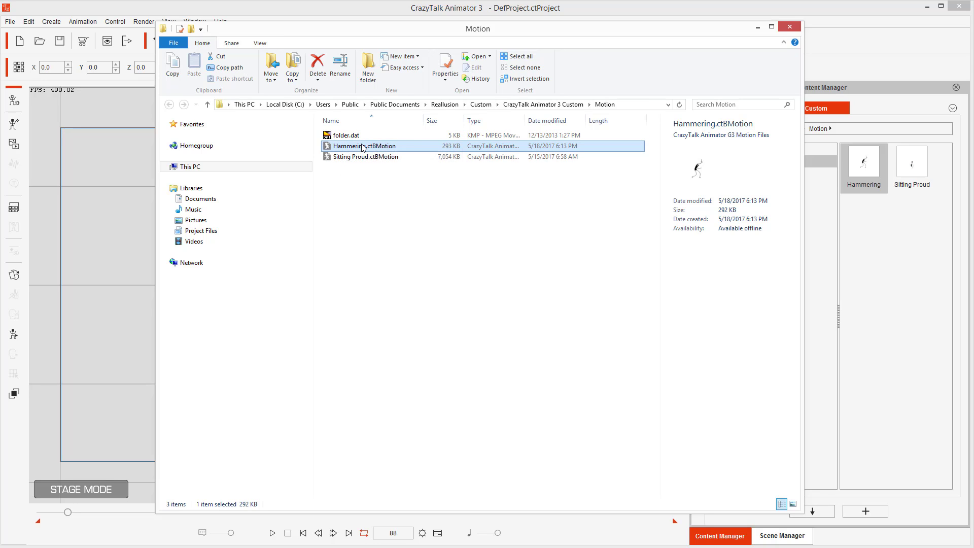
Select the Hammering and Sitting Proud motion files in the Motion folder.
left_click_drag(408, 211, 349, 144)
left_click_drag(450, 392, 321, 144)
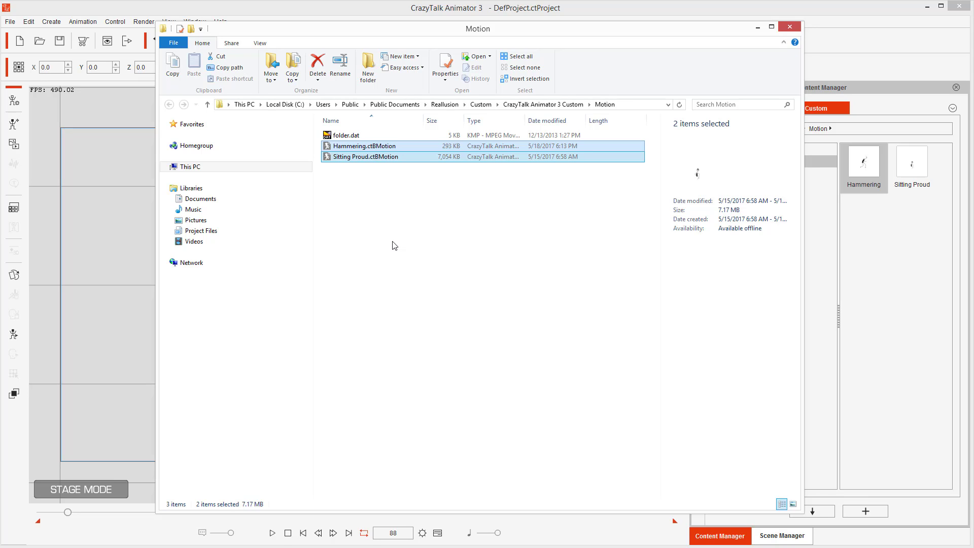
key("alt")
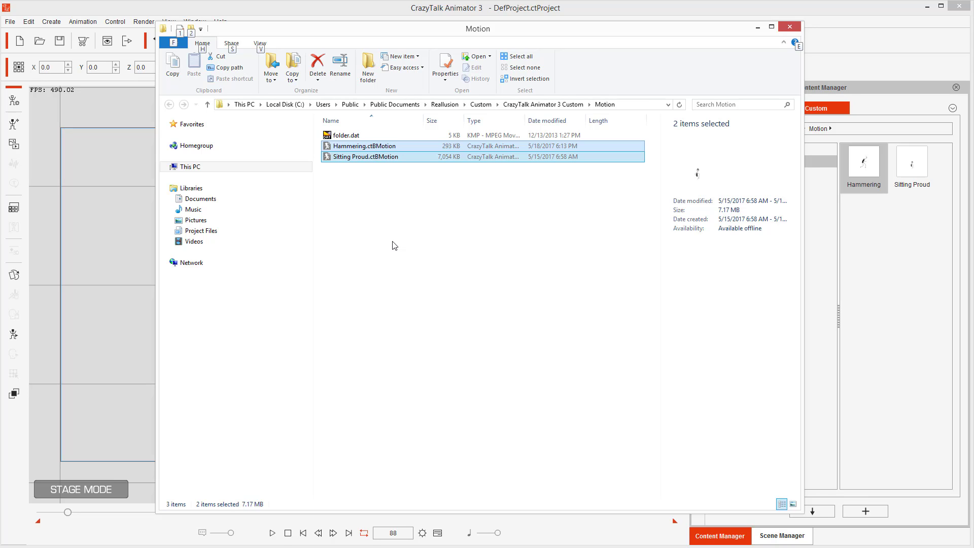